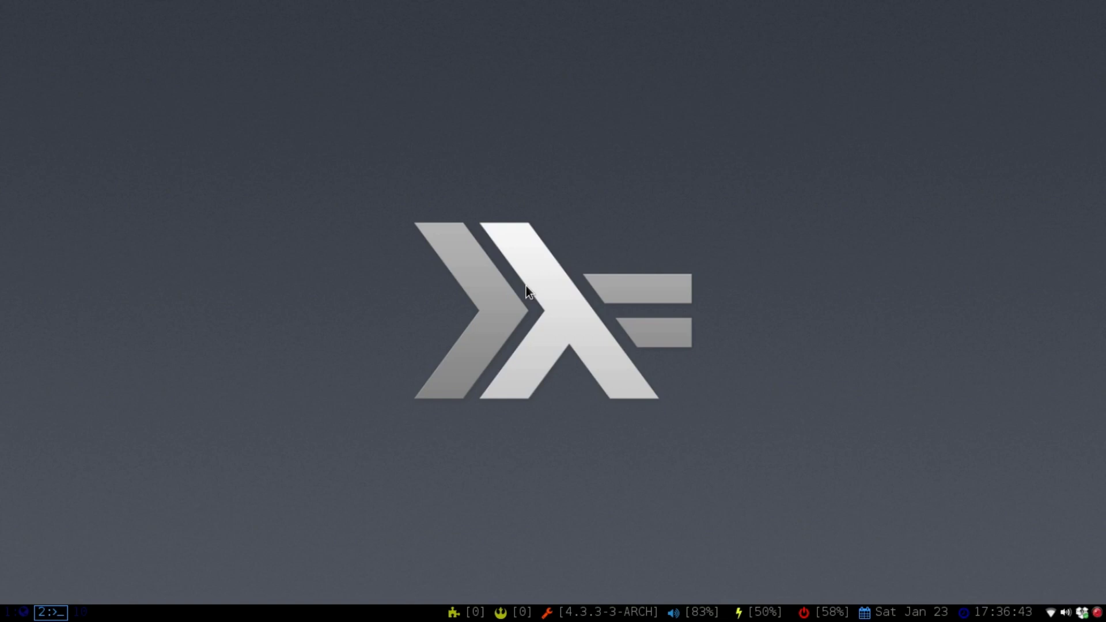
- Open new urxvt terminal windows
key(super+Return)
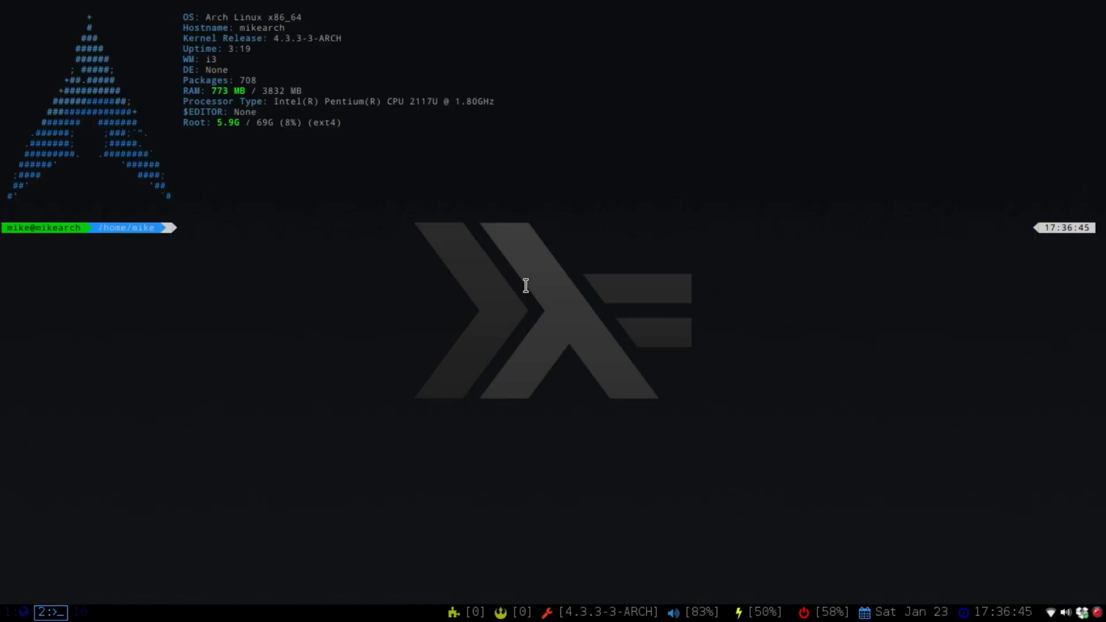
key(super+Return)
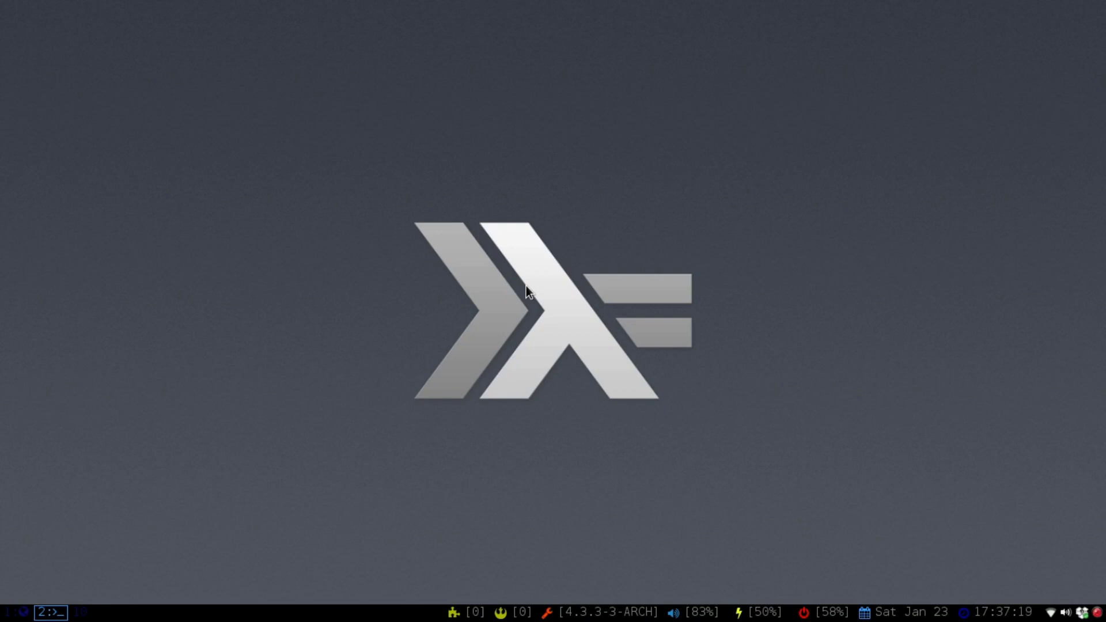
key(super+Return)
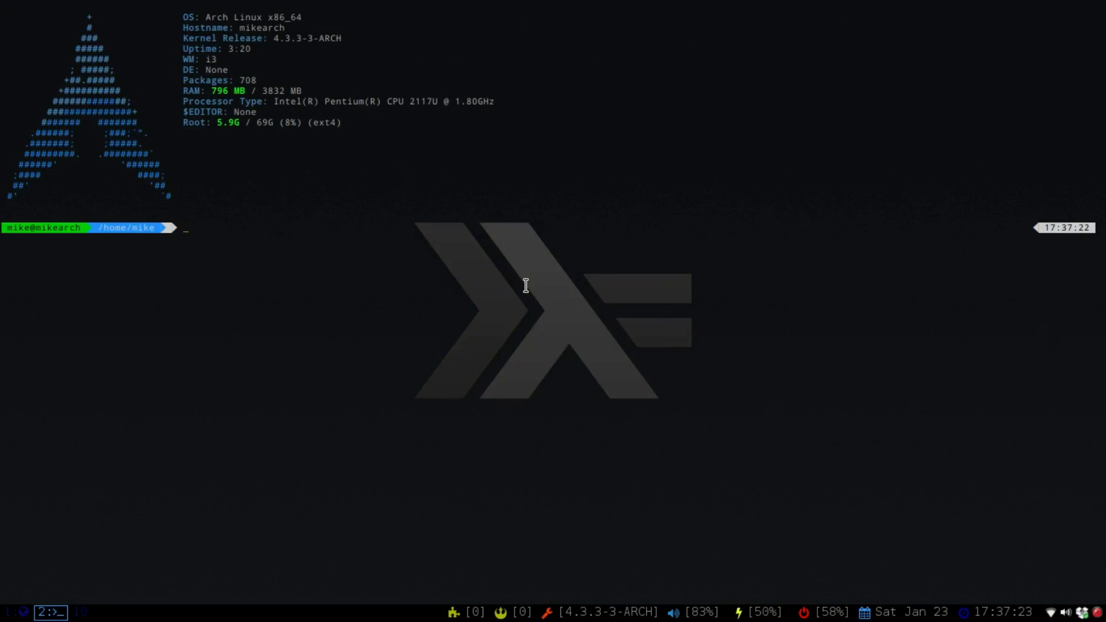
- Install xmonad, xmonad-contrib, xmobar and stalonetray with sudo pacman -S, entering the password and confirming with y
text(sudo pacman -S xmonad)
text(xmonad)
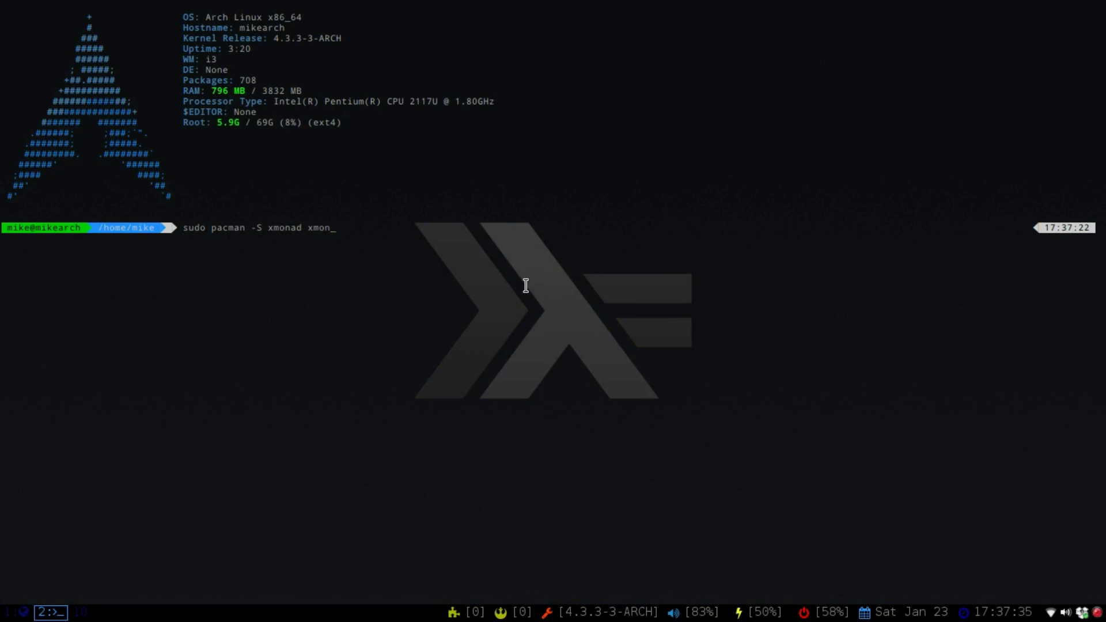
text(-contrib xmobar)
text(stalones)
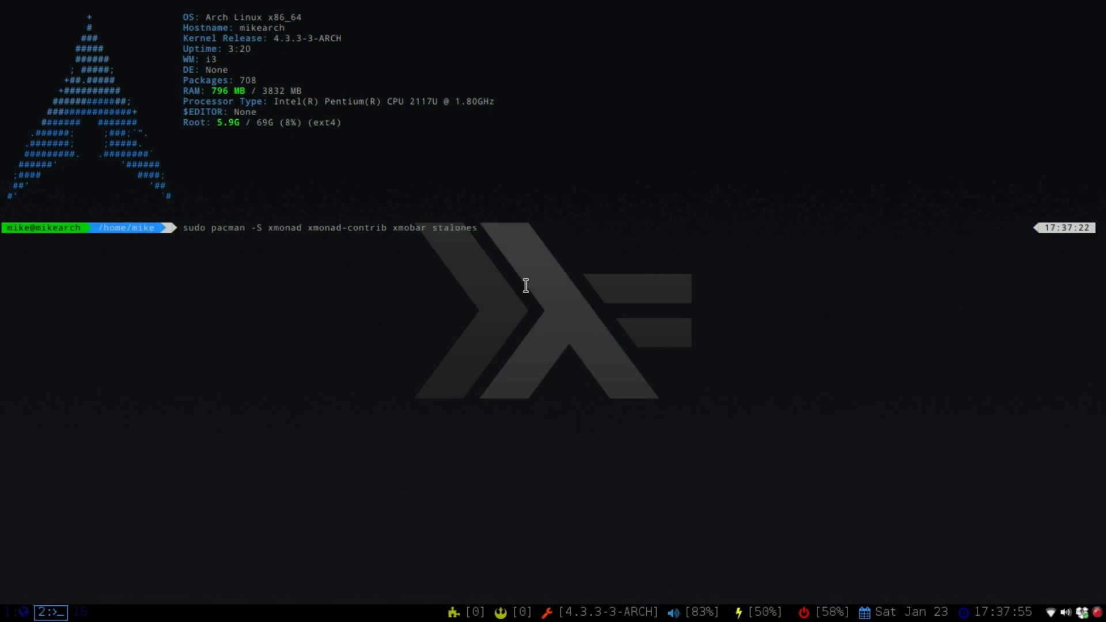
key(BackSpace)
text(tray)
key(Return)
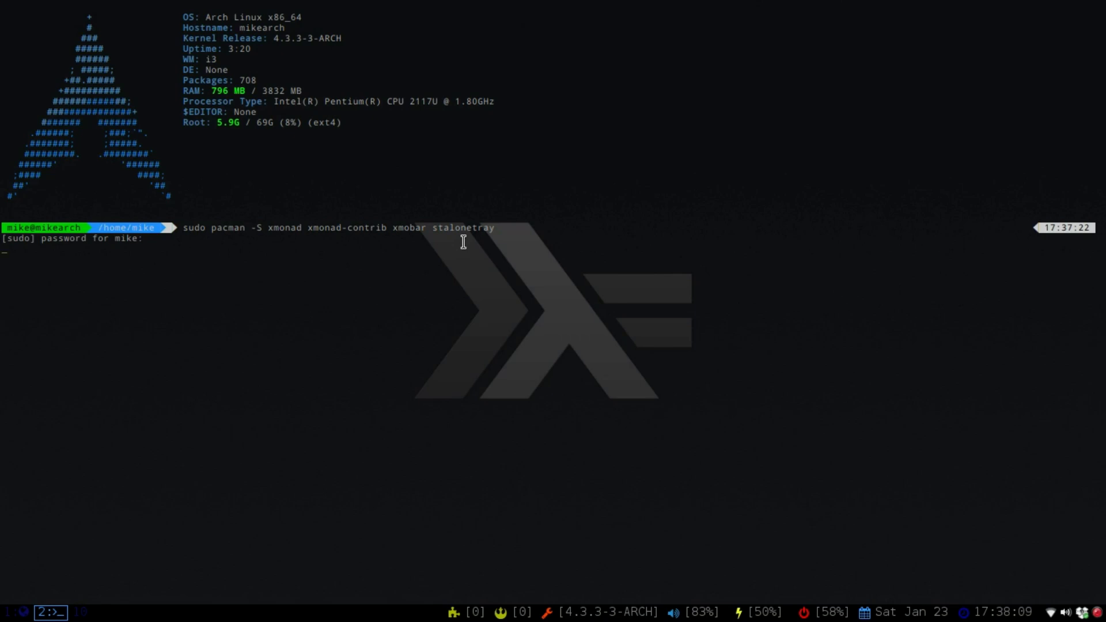
key(Return)
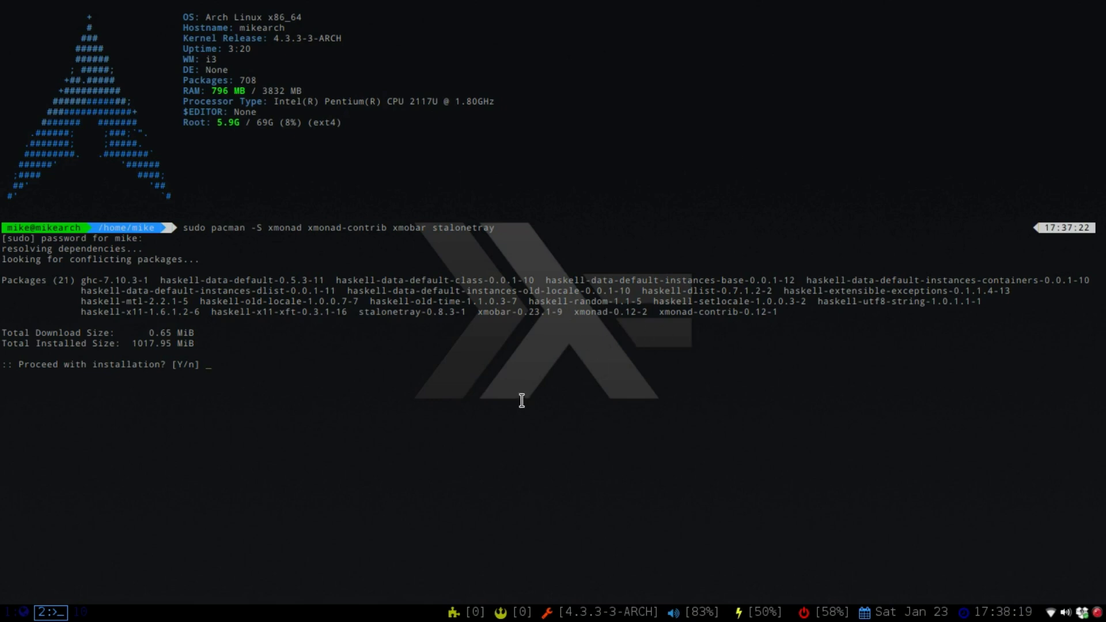
text(y)
key(Return)
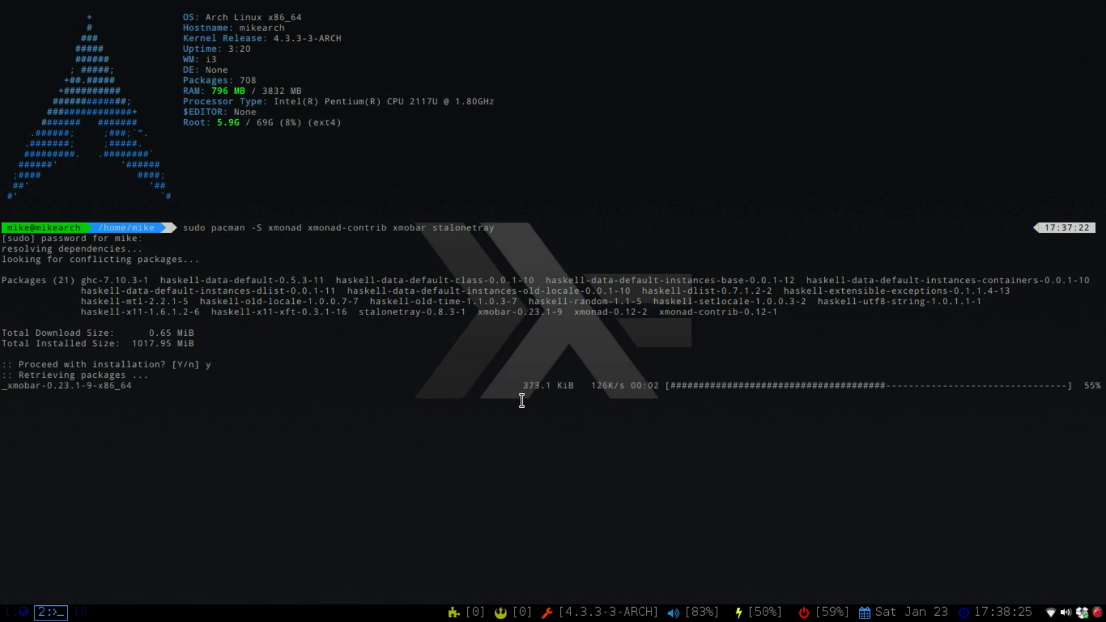
- Bring up the Xmonad Config archive wiki page in the browser and highlight its DO NOT warning
key(super+1)
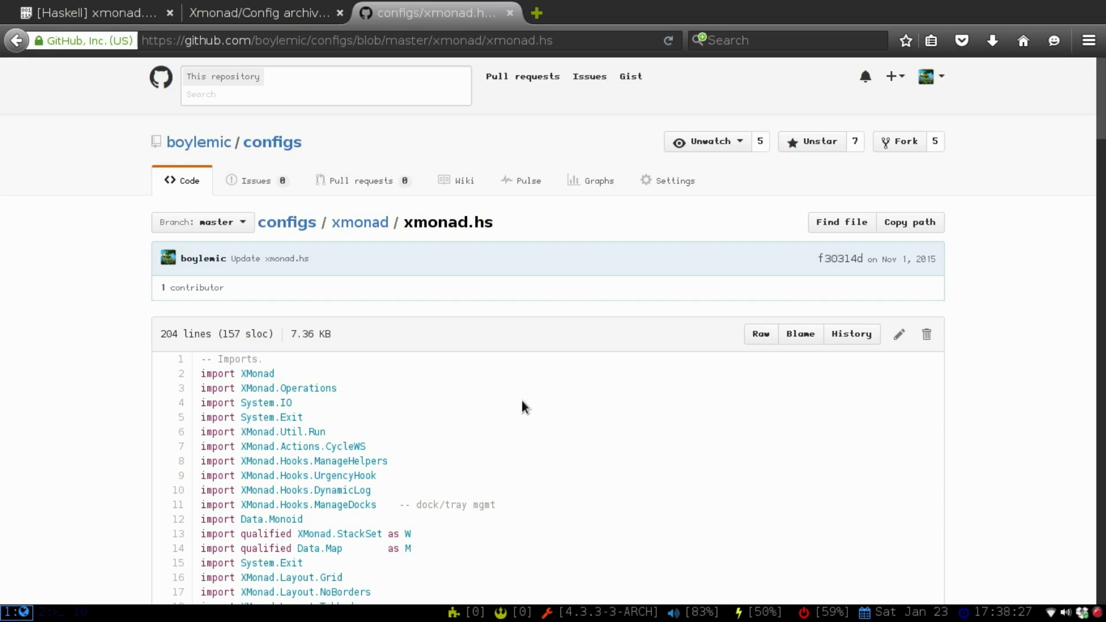
click(231, 14)
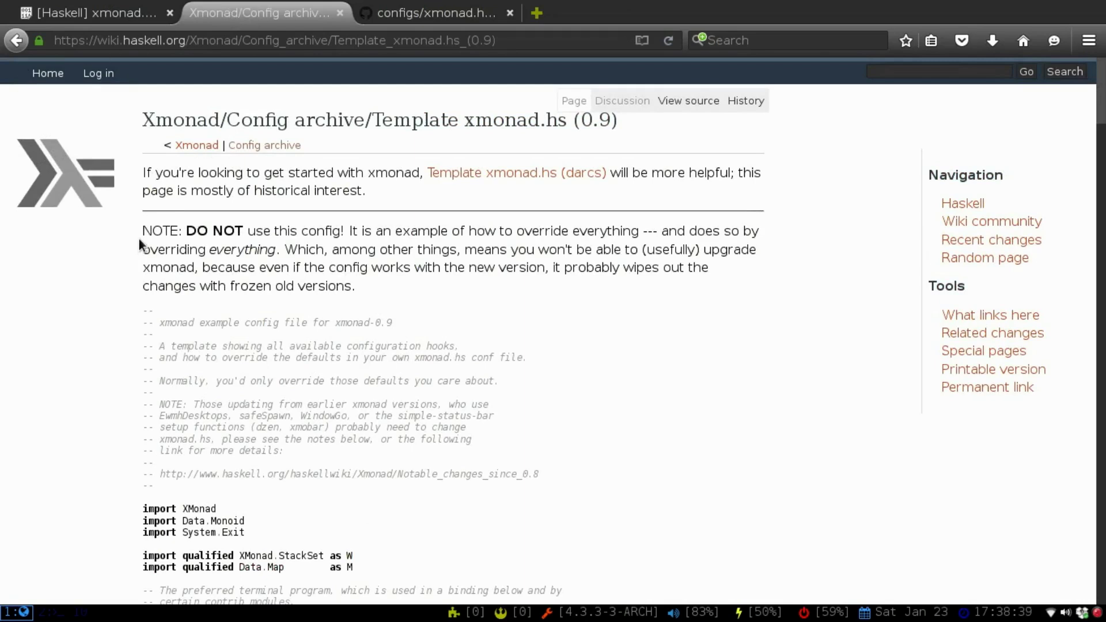
drag(184, 231, 374, 238)
double_click(678, 486)
- Scroll through the template xmonad.hs, highlighting the imports through the numlock note, down to the key bindings
scroll(677, 485, down, 8)
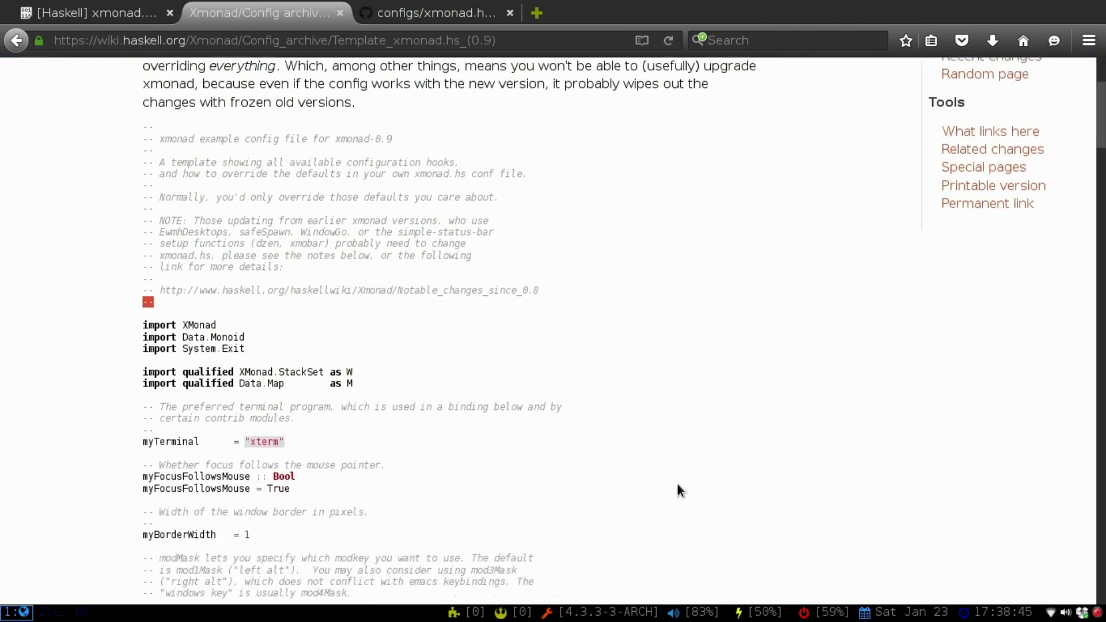
scroll(678, 485, down, 1)
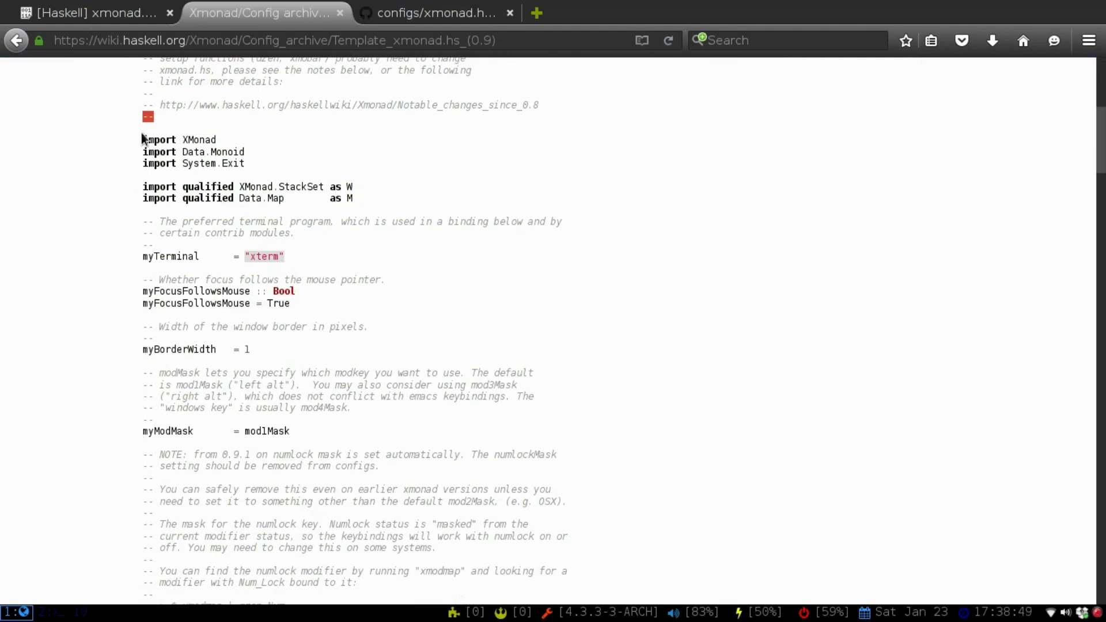
drag(153, 140, 476, 432)
click(813, 345)
scroll(813, 338, down, 10)
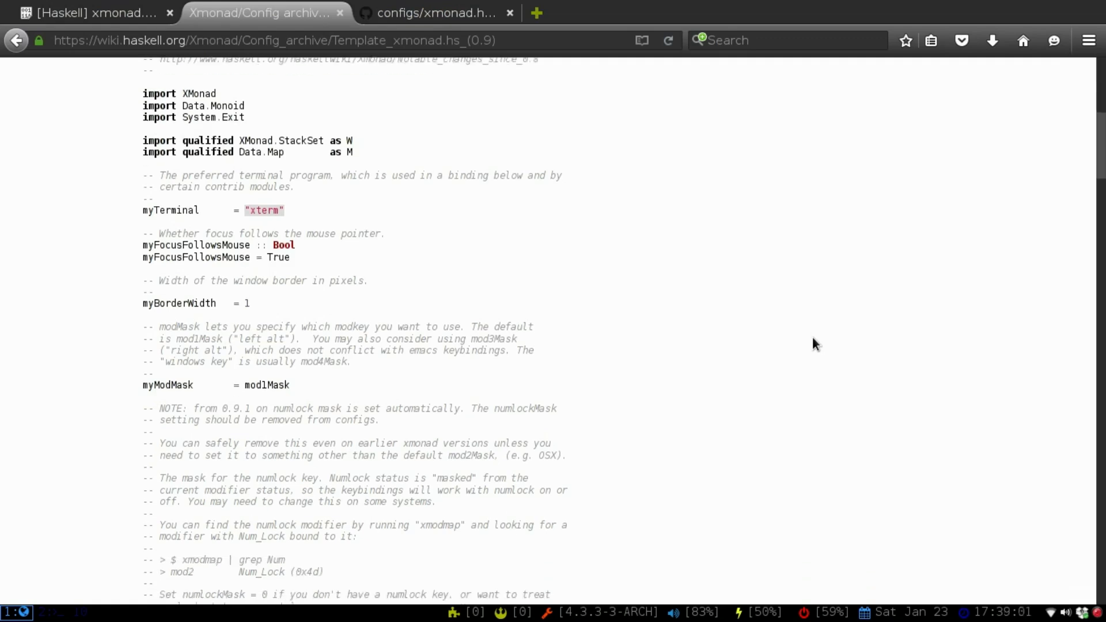
scroll(812, 338, down, 4)
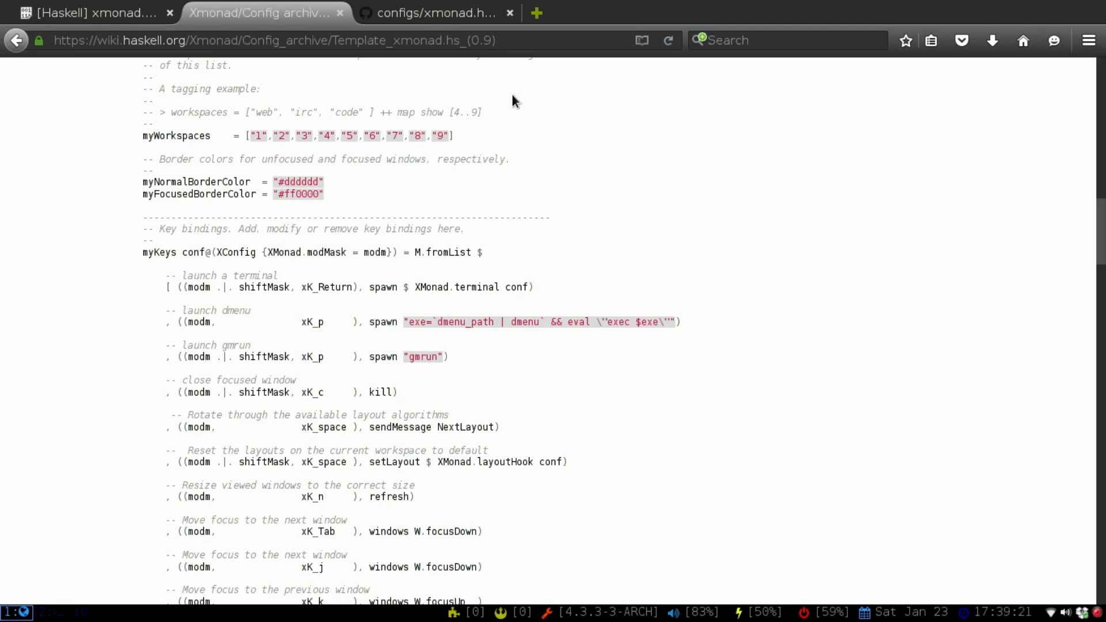
click(112, 13)
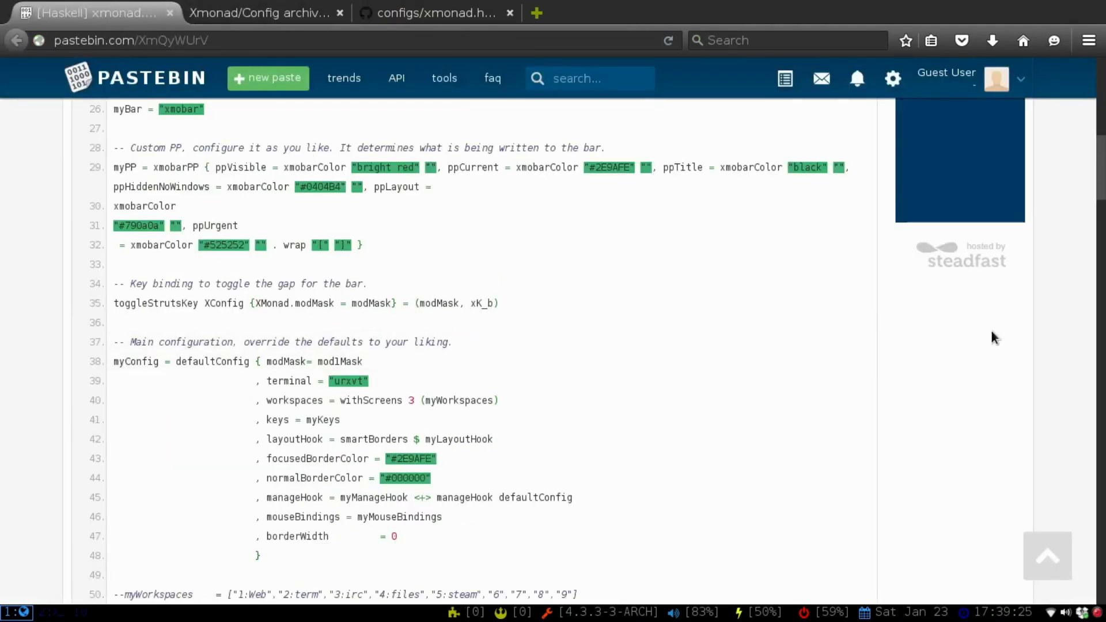
- Highlight the IndependentScreens import on line 20 of the Pastebin config
drag(1102, 168, 1102, 150)
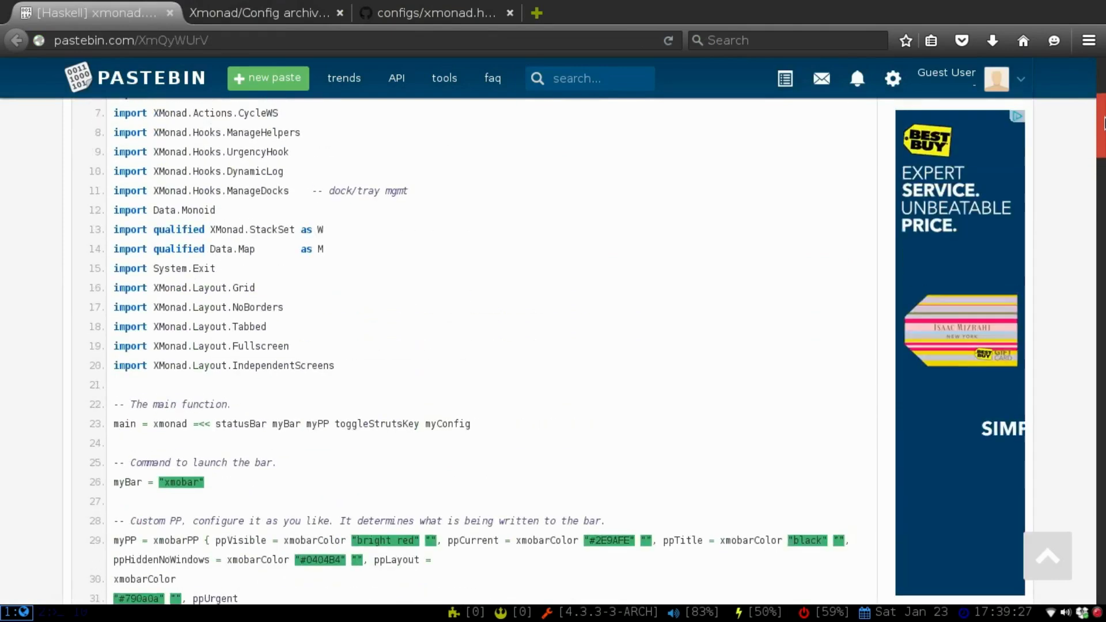
drag(1103, 122, 1103, 121)
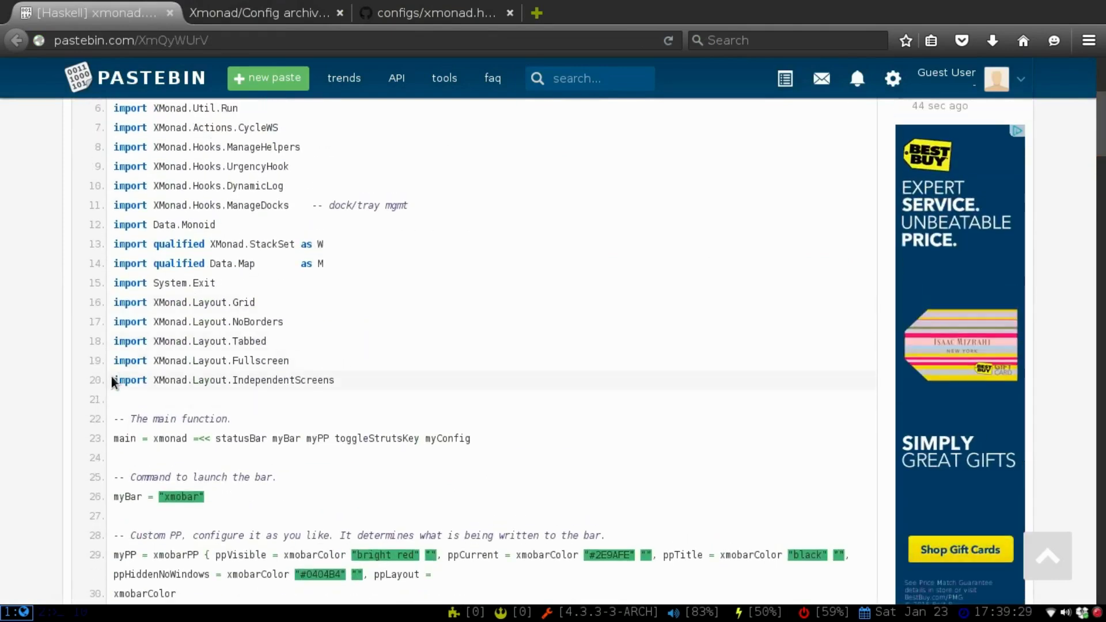
drag(113, 383, 326, 390)
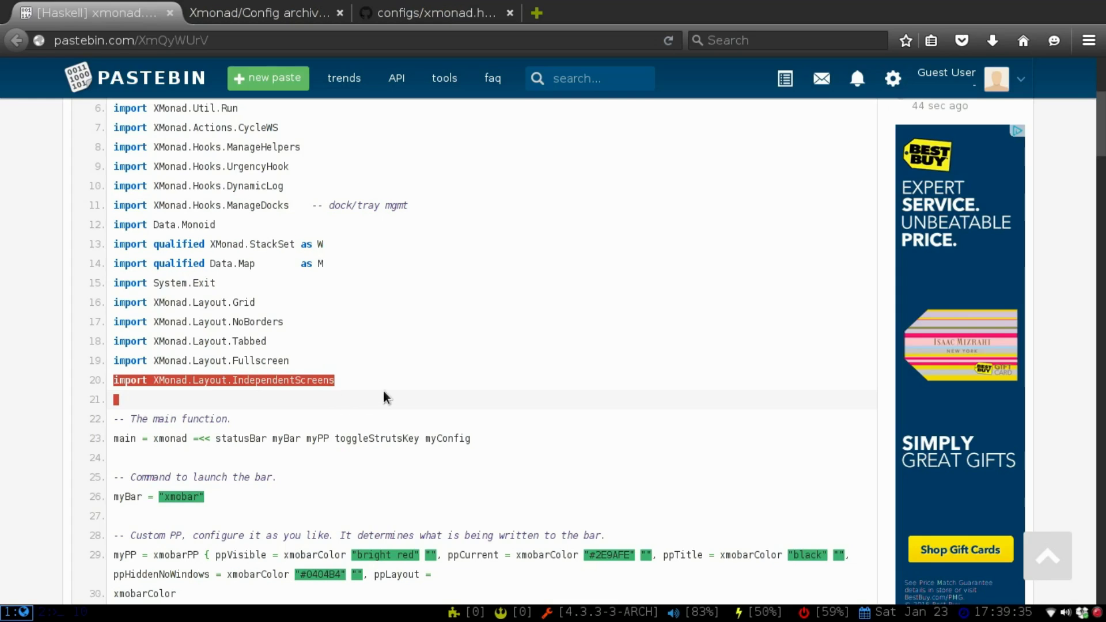
click(741, 359)
- Highlight the workspaces setting on line 40, then select the workspace-switching bindings on lines 150–152
drag(1100, 138, 1101, 194)
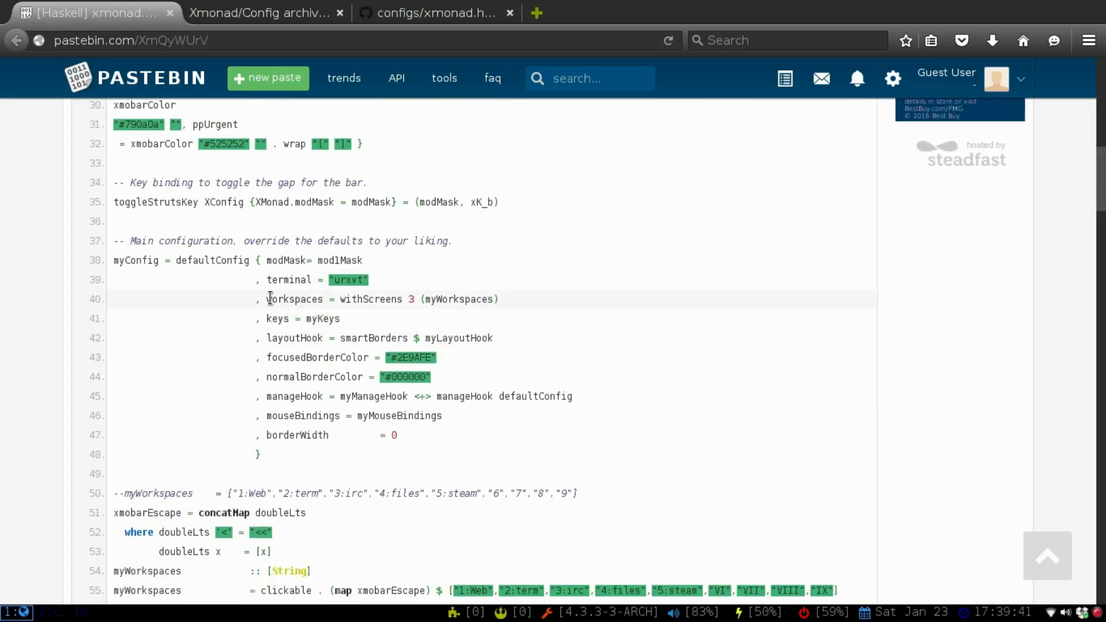
drag(266, 301, 511, 301)
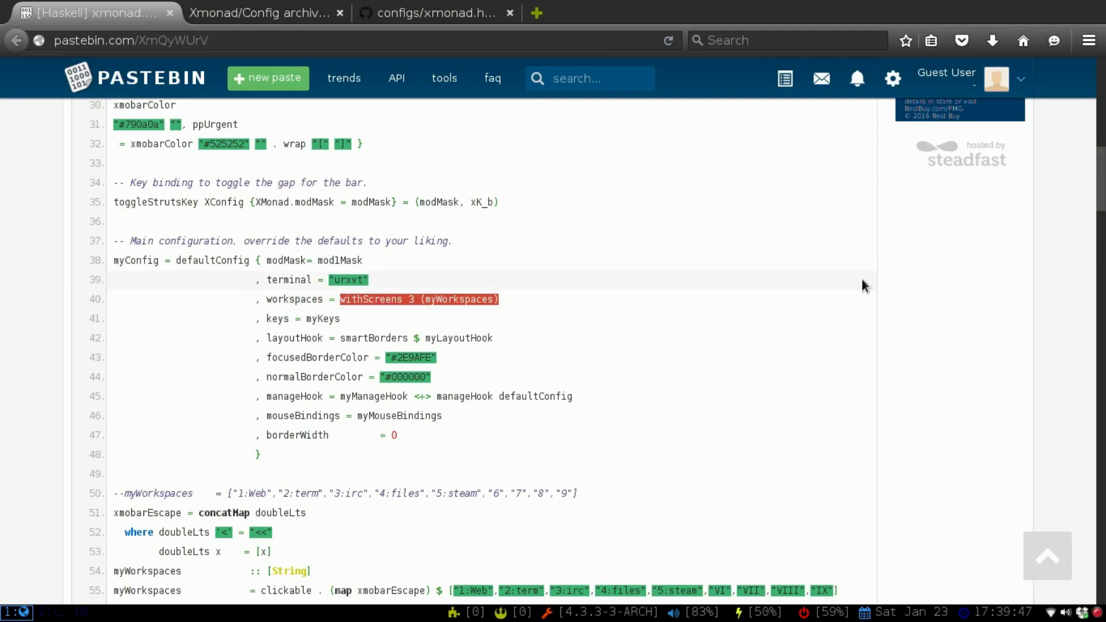
drag(1103, 216, 1103, 354)
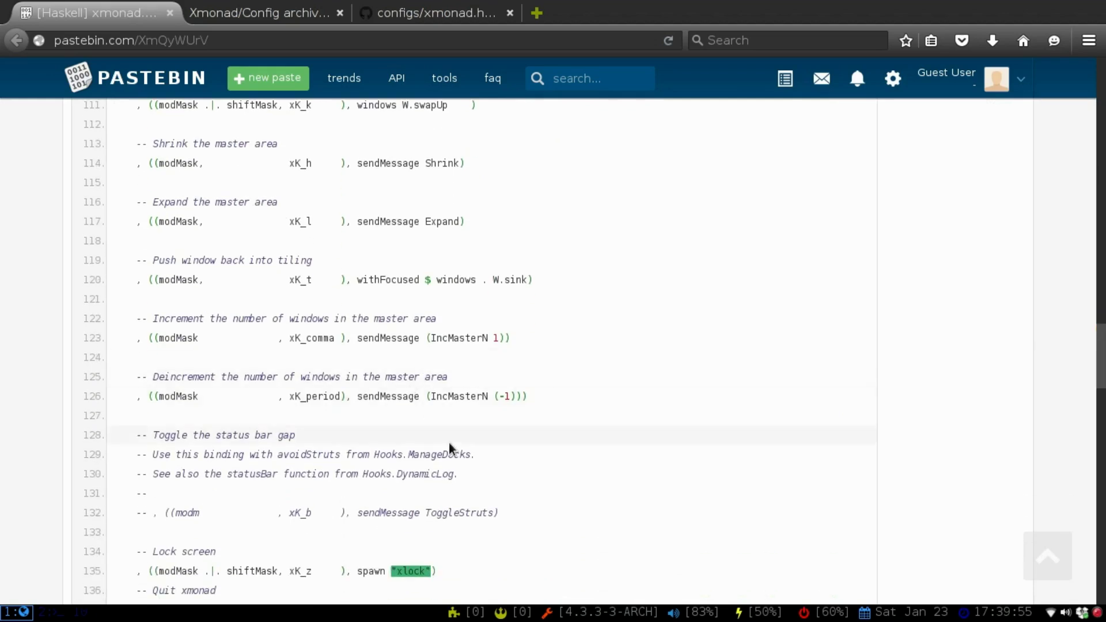
scroll(448, 444, down, 8)
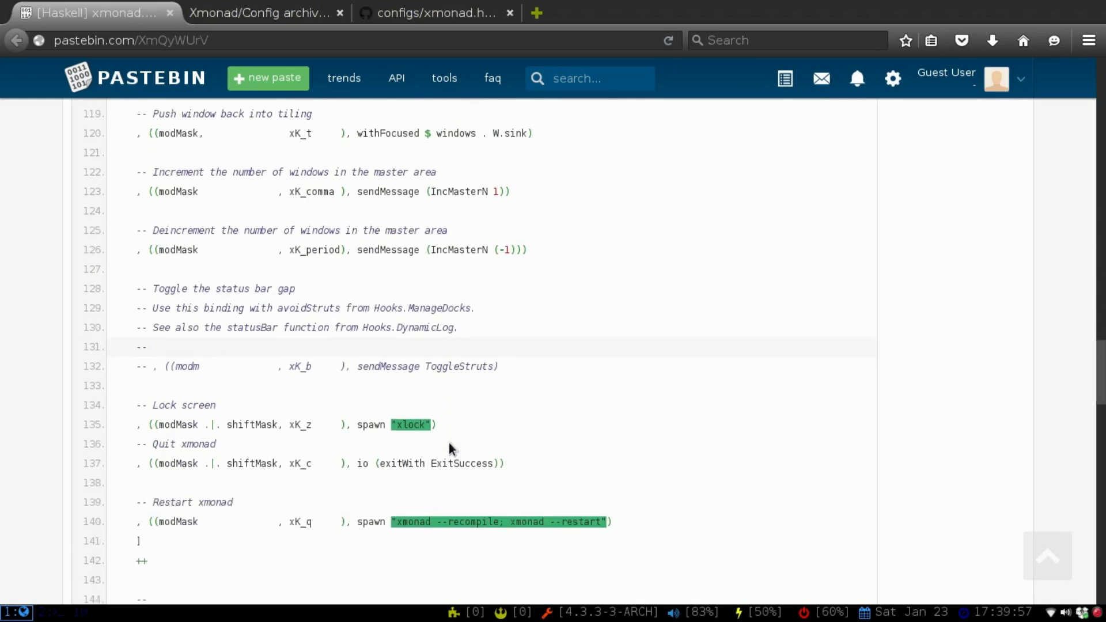
scroll(448, 443, down, 5)
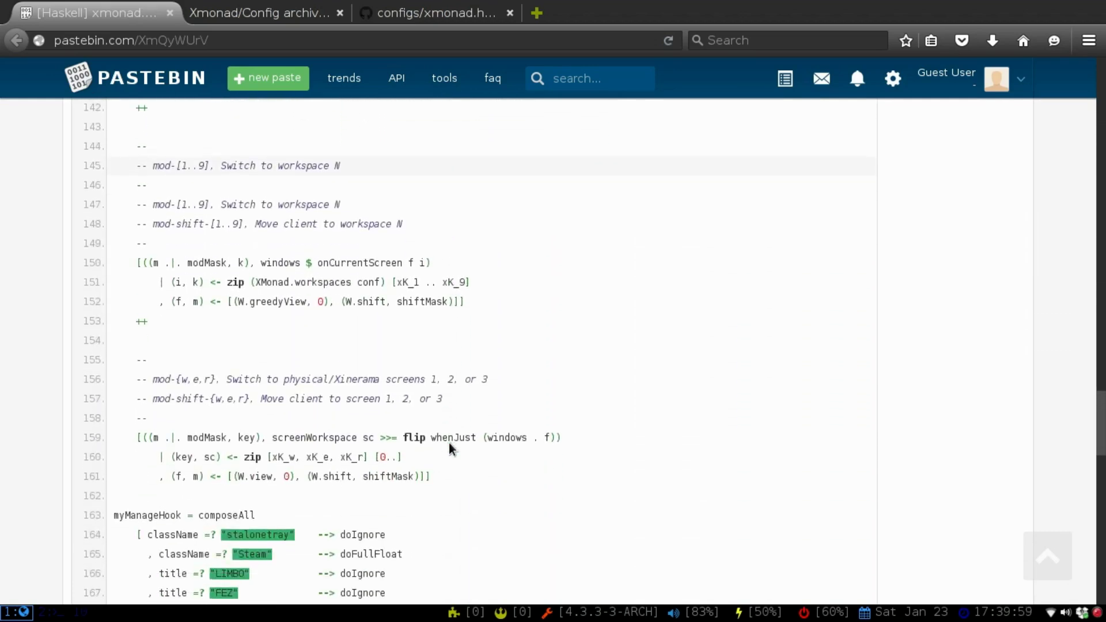
drag(141, 263, 496, 301)
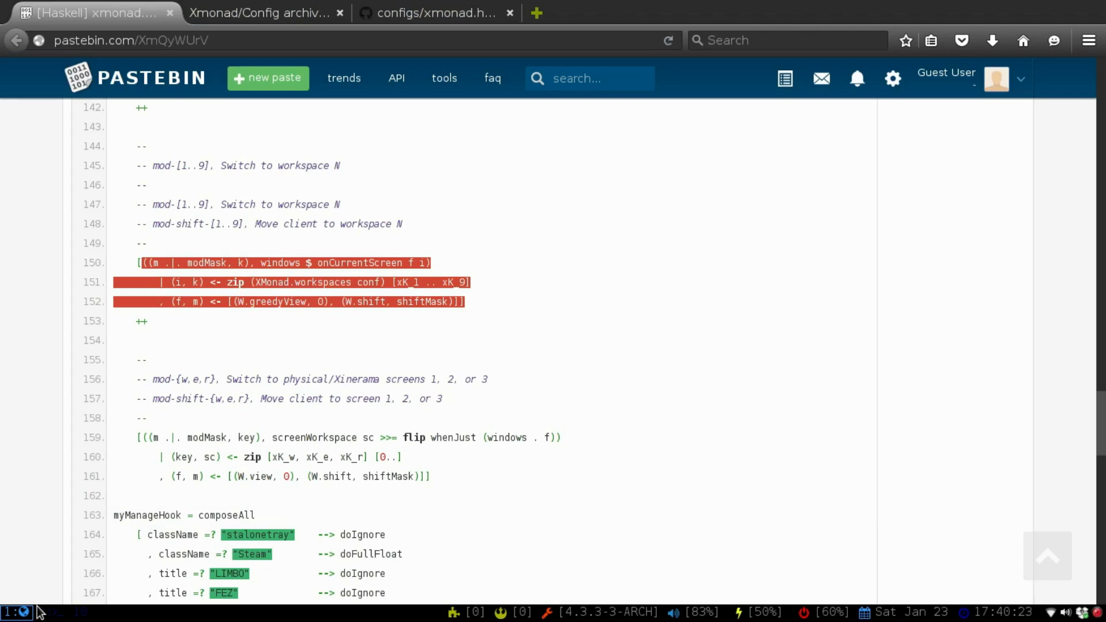
scroll(44, 613, down, 2)
scroll(51, 615, down, 1)
drag(1104, 446, 1103, 225)
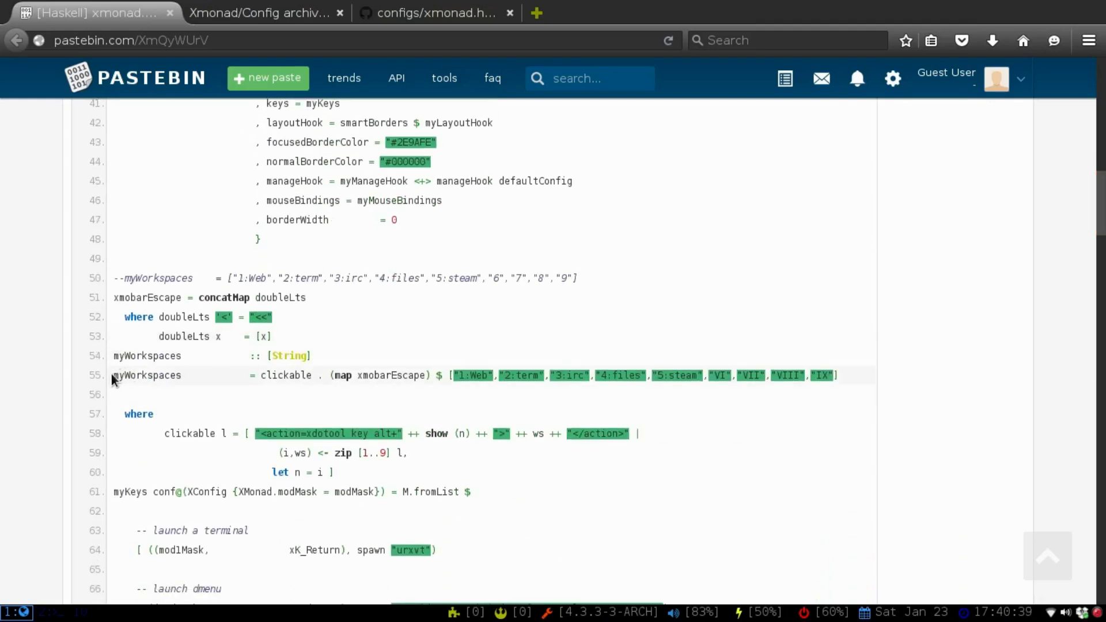
drag(113, 375, 672, 373)
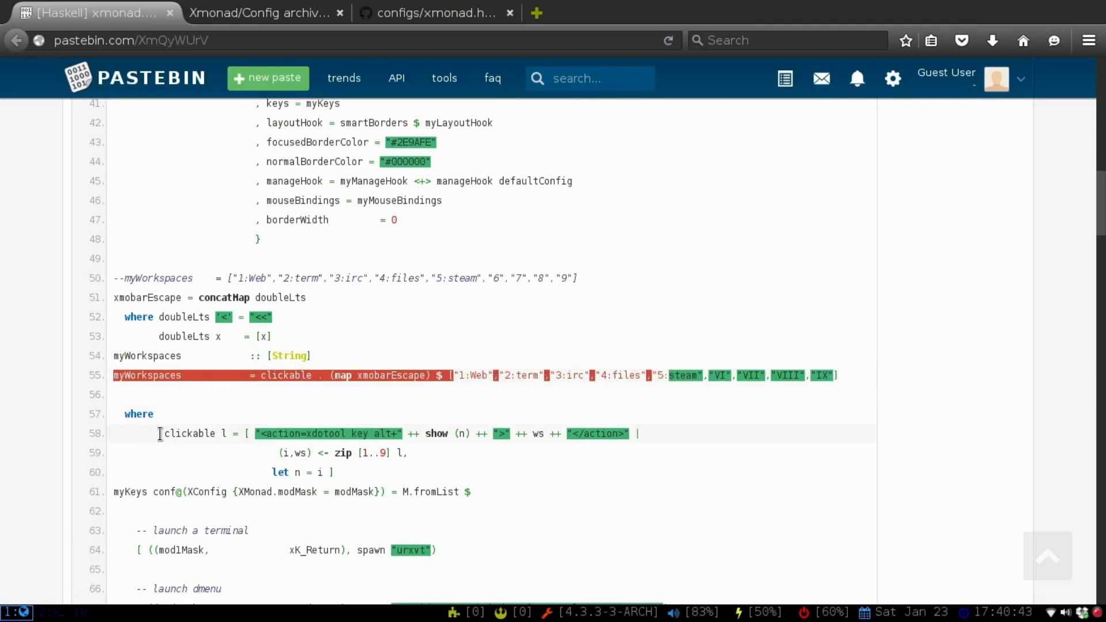
drag(313, 434, 345, 432)
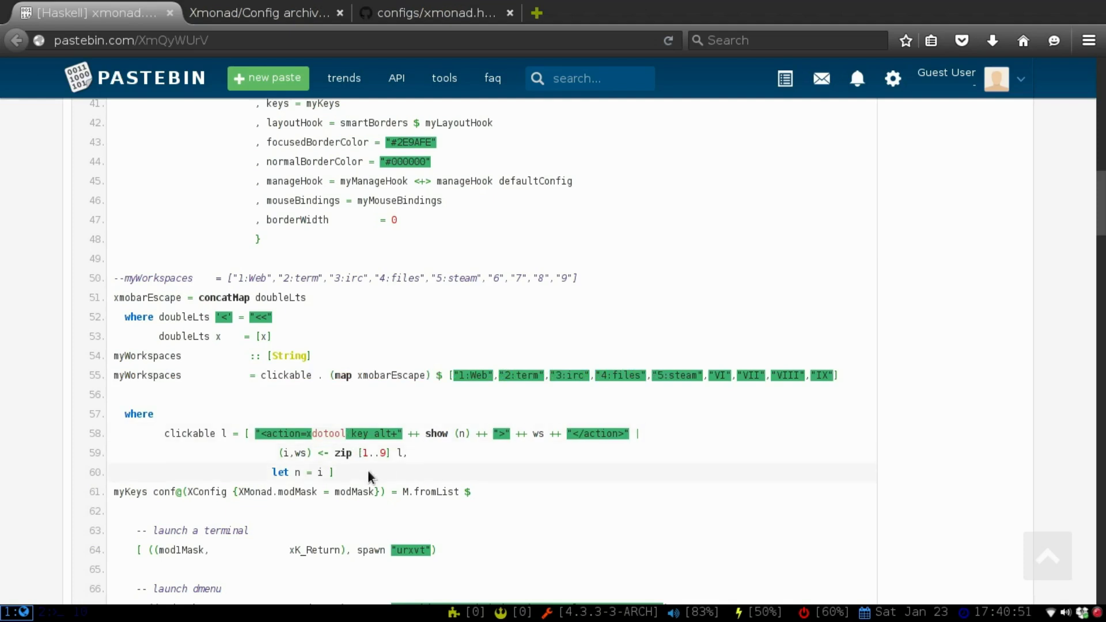
drag(333, 470, 108, 356)
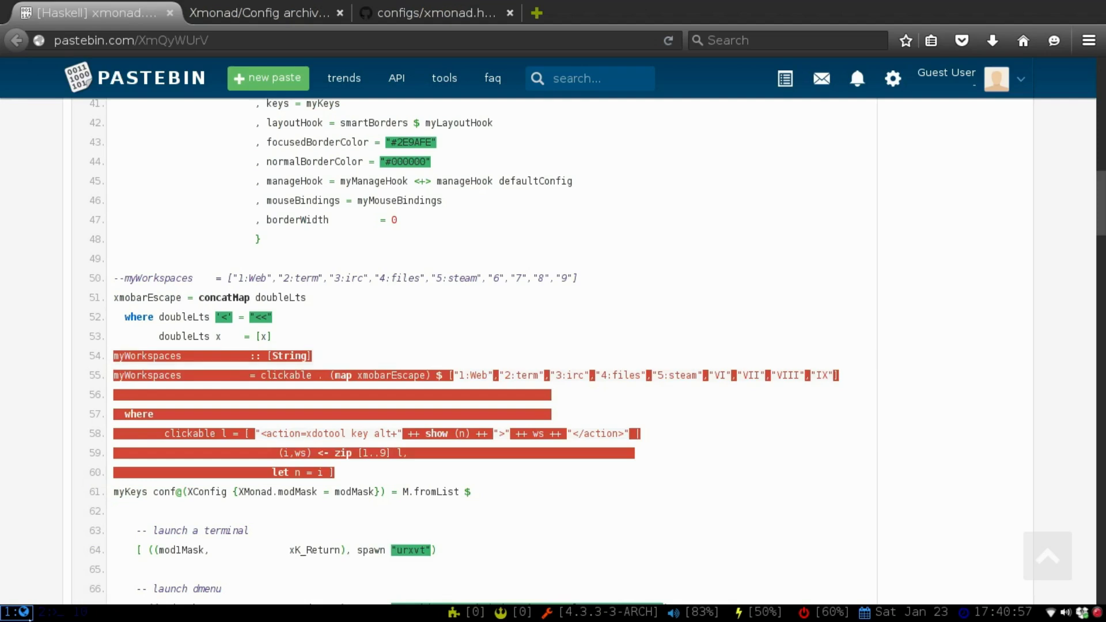
click(57, 612)
click(82, 613)
click(5, 615)
click(52, 613)
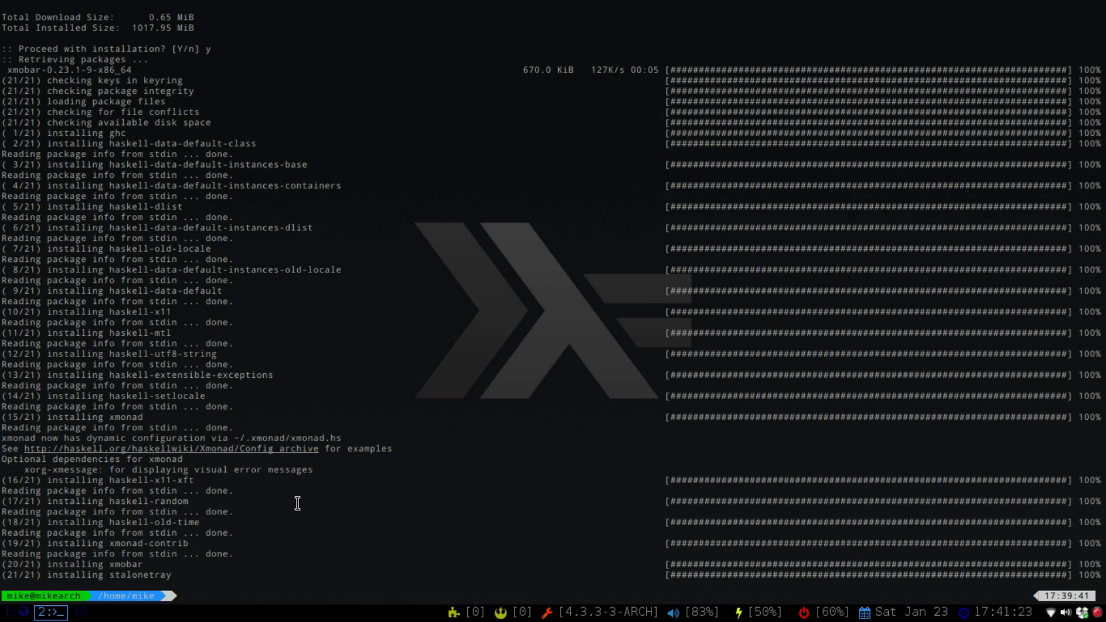
- Open .xinitrc in Vim, comment out exec i3 and uncomment exec xmonad
text(vim )
text(~)
text(xinitrc)
key(Return)
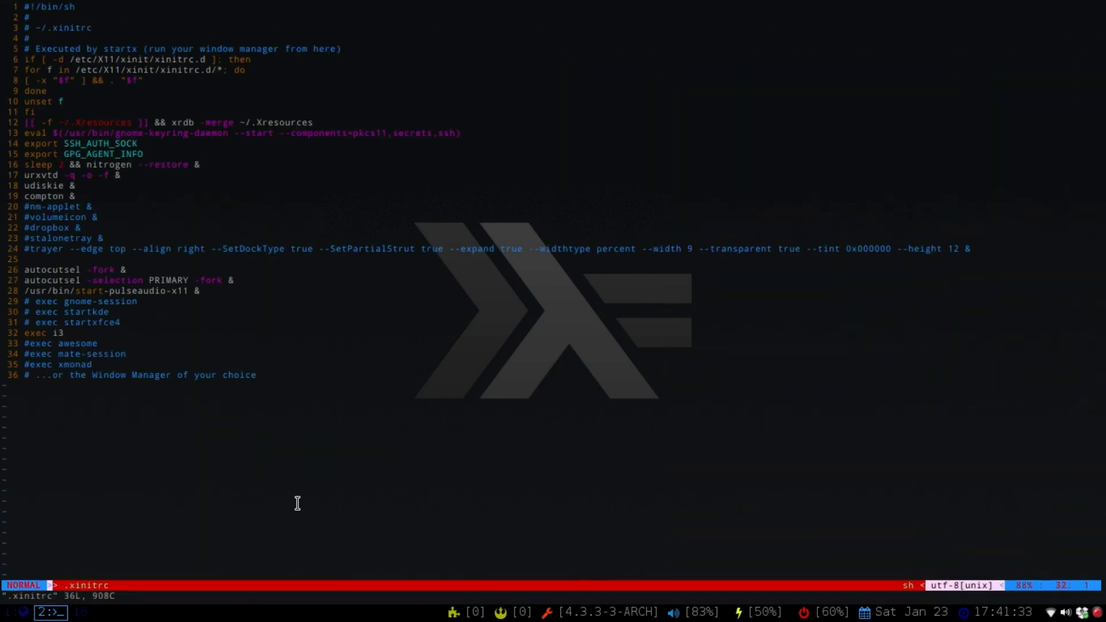
text(j)
text(i)
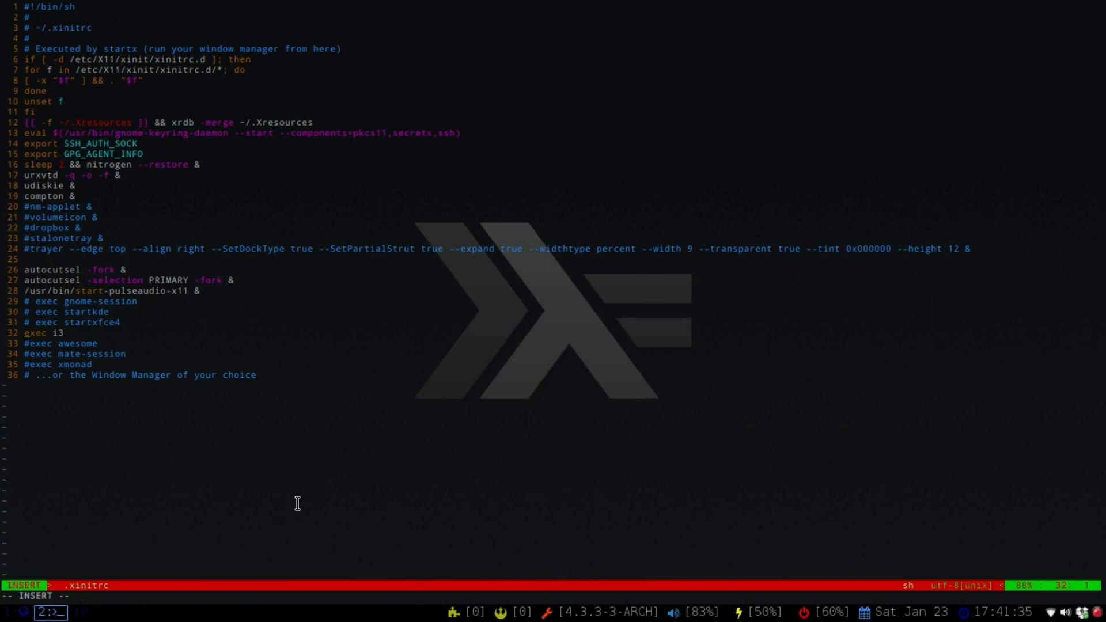
text(#)
key(BackSpace)
- Uncomment the stalonetray, nm-applet and volumeicon startup lines
key(Down)
key(Down)
key(BackSpace)
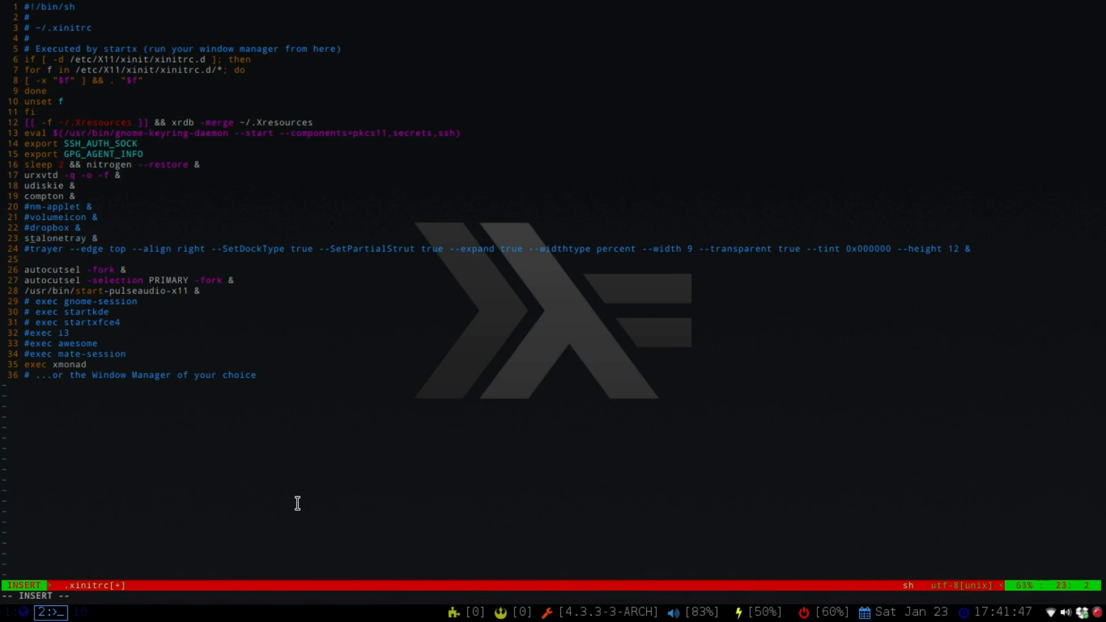
key(Right)
key(Right)
key(Right)
key(Up)
key(Left)
key(Left)
key(Left)
key(Left)
key(Left)
key(BackSpace)
key(Delete)
key(Delete)
key(Up)
key(Up)
key(Up)
key(Down)
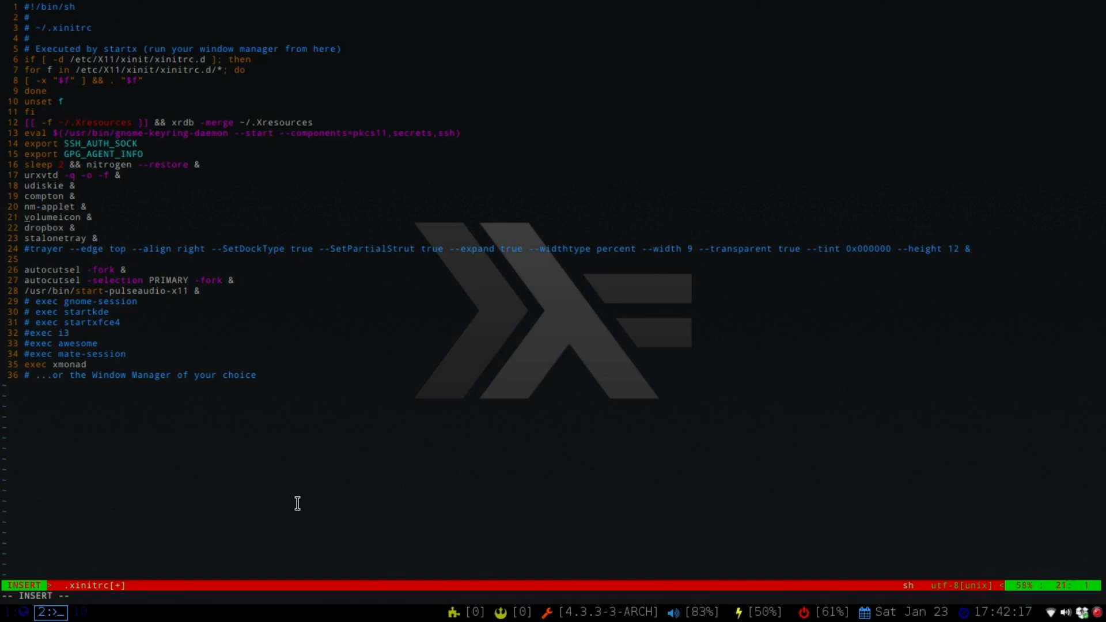
key(Right)
key(Right)
key(Right)
key(Right)
key(Right)
- Leave insert mode and enter :x to save and close .xinitrc
key(Escape)
key(ctrl+w)
text(s:x)
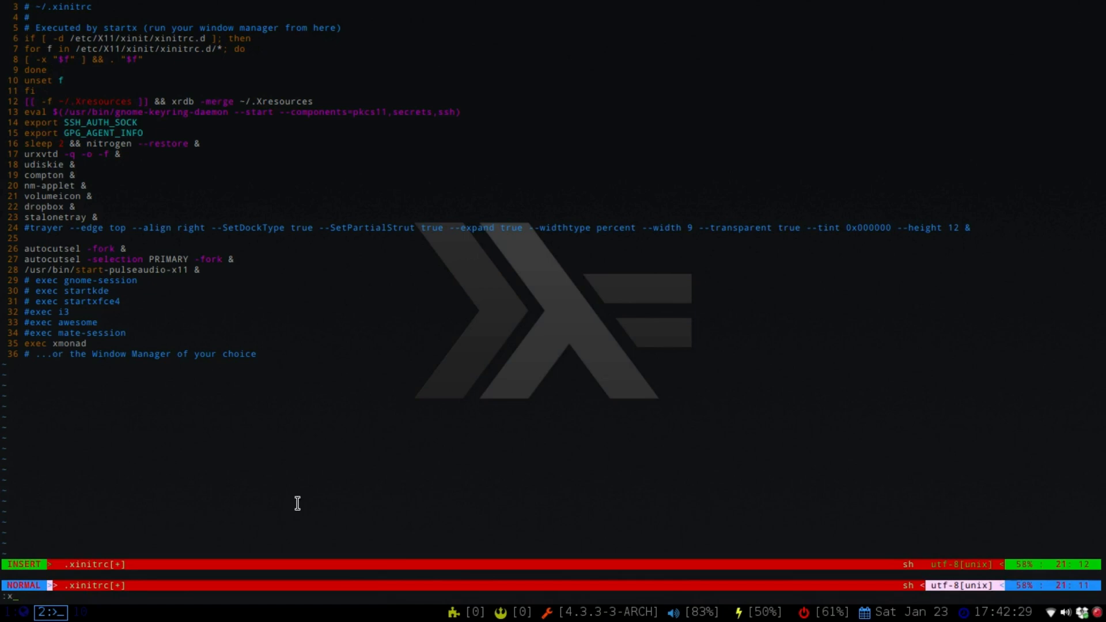
- Save .xinitrc, then open .stalonetrayrc in Vim using tab completion
key(Return)
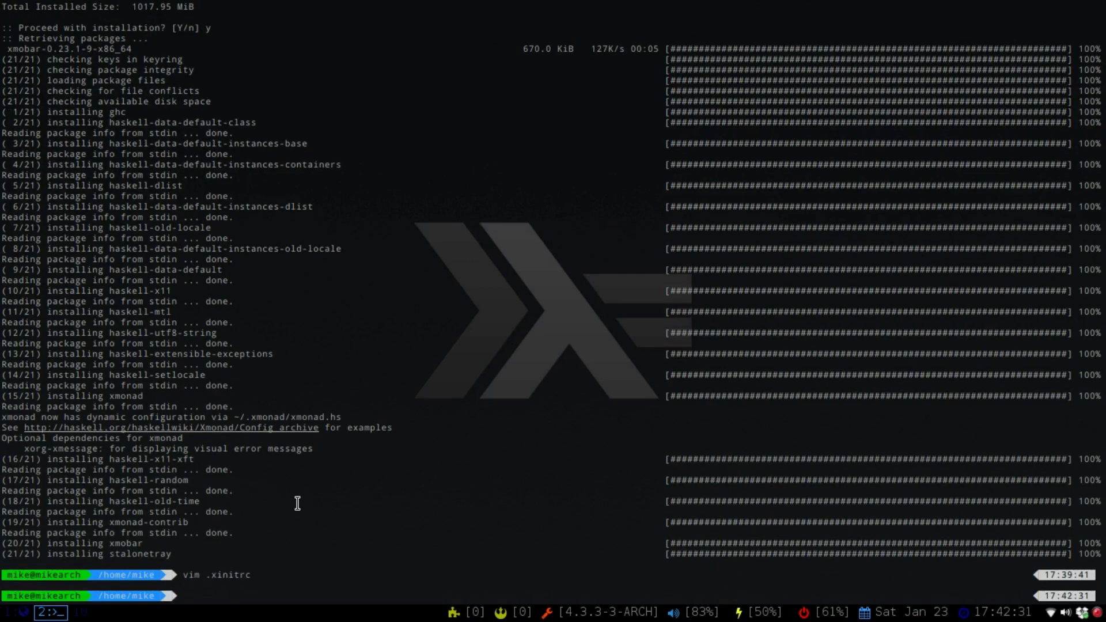
text(vim .sta)
key(Tab)
key(Return)
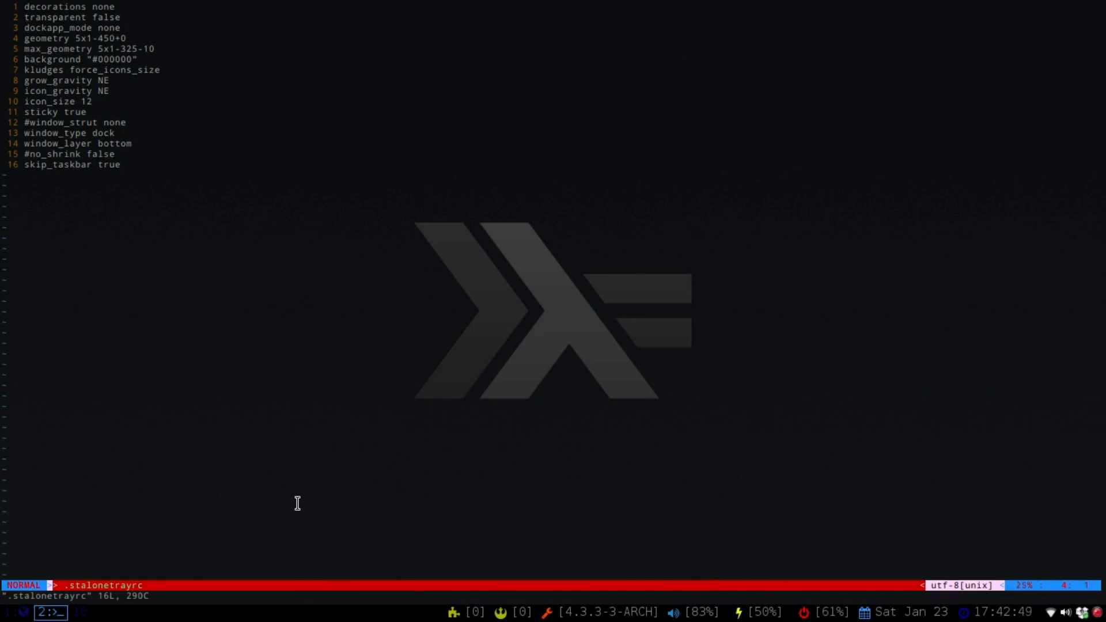
- Move to the geometry line's 450 offset value in .stalonetrayrc
key(k)
key(l)
key(l)
key(l)
key(l)
key(l)
key(l)
key(l)
key(h)
key(h)
- Save and quit .stalonetrayrc with :wq
text(:wq)
key(Return)
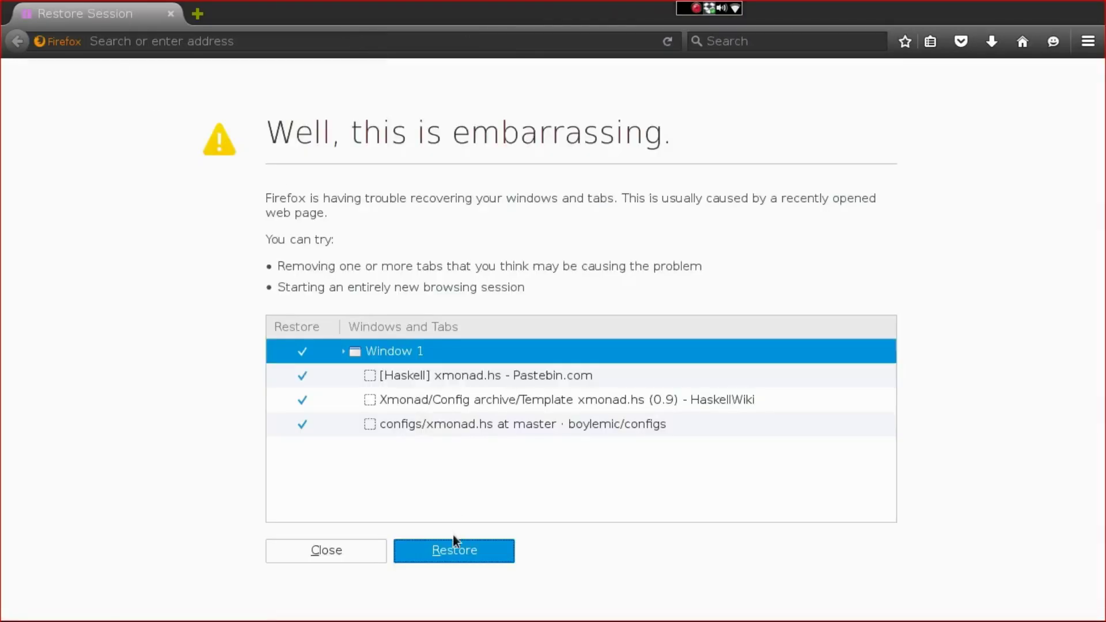
- Restore the three xmonad config tabs from the previous Firefox session
click(454, 550)
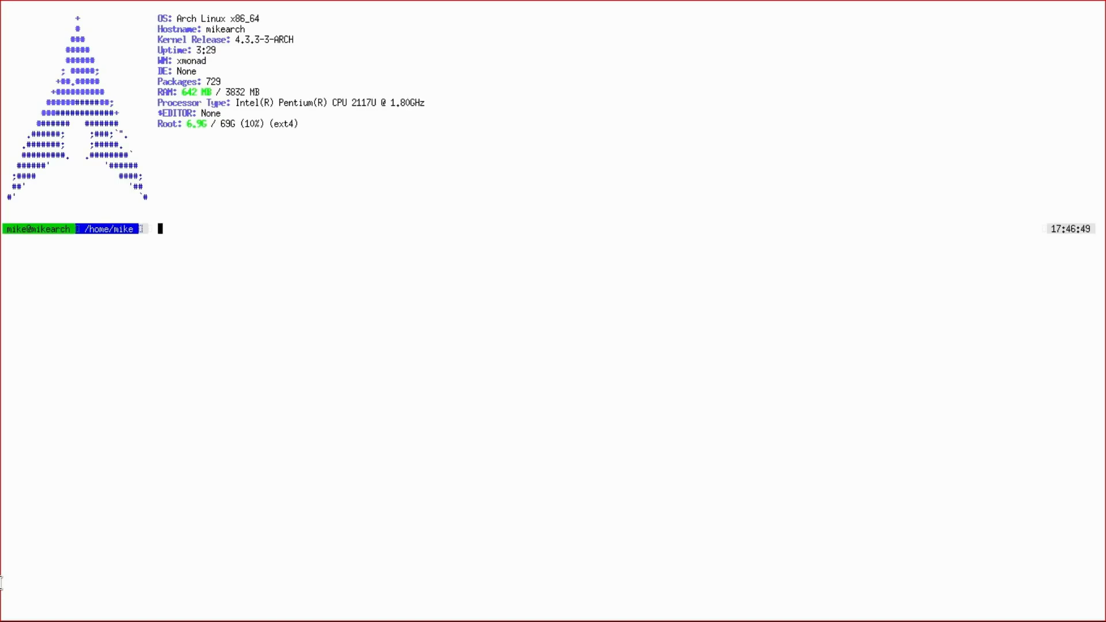
- Create ~/.xmonad, change into it and list its contents
text(mkdir ~/.xmonad)
key(Return)
text(cd )
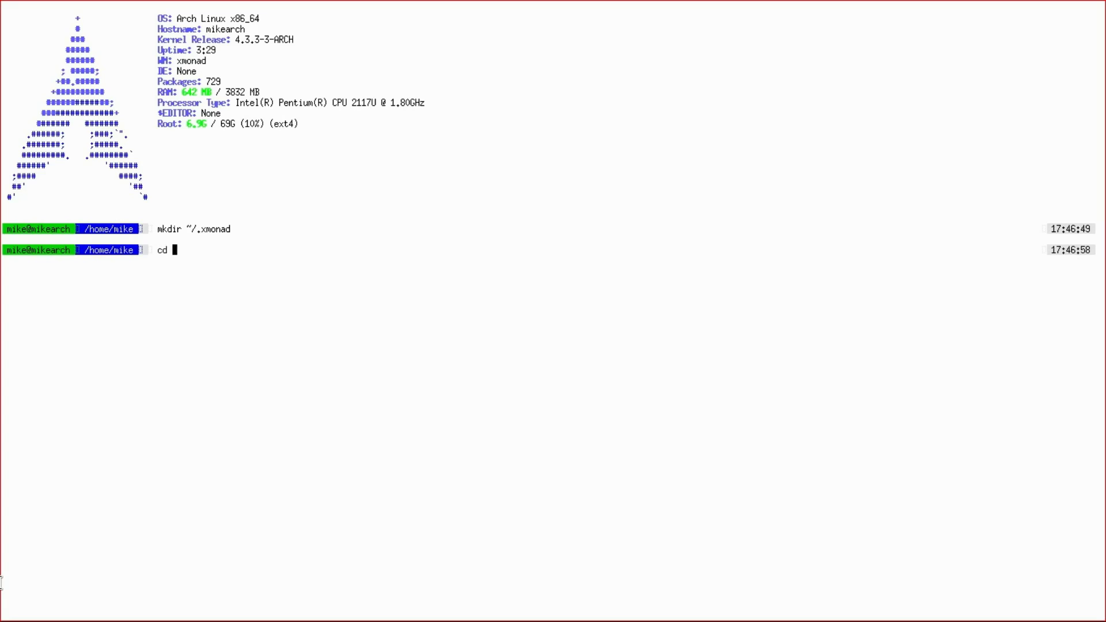
text(~/.xmonad)
key(Return)
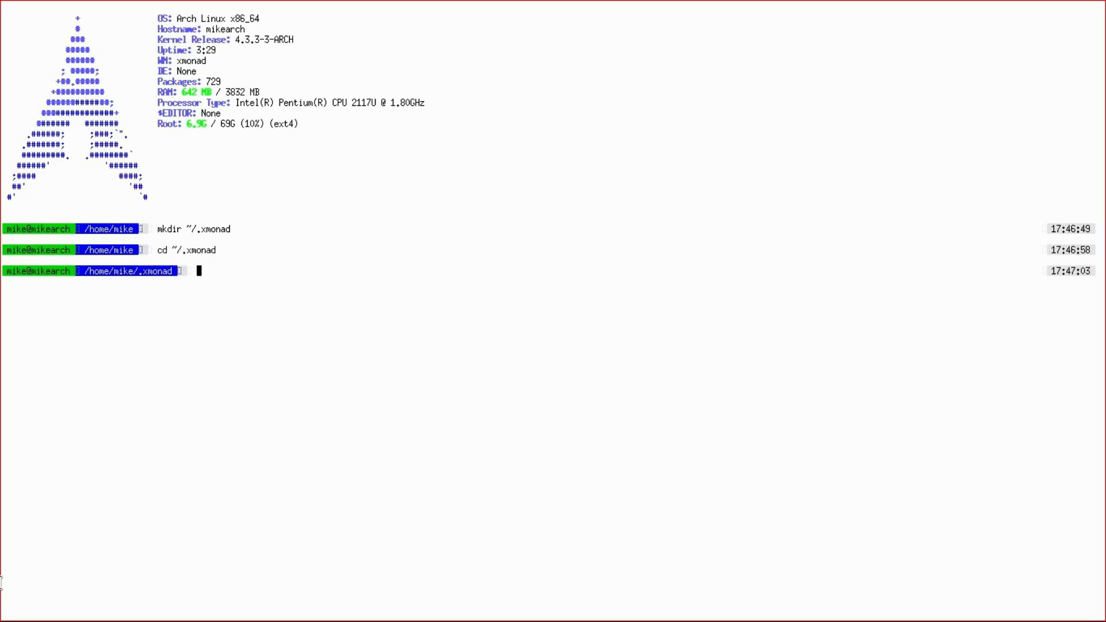
text(ls)
key(Return)
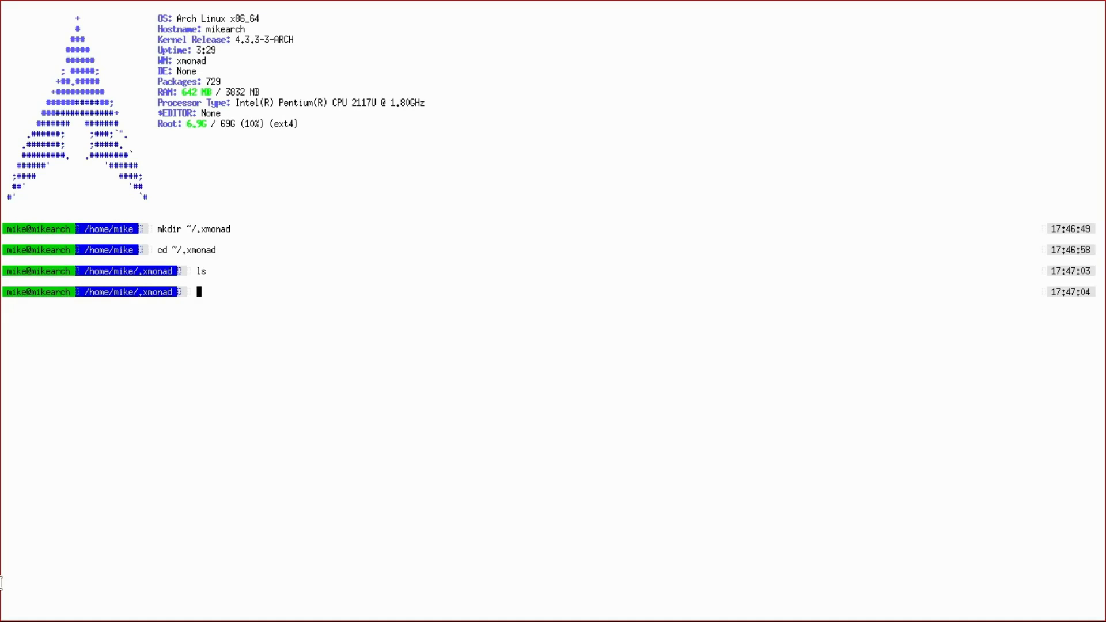
- Open a new xmonad.hs file in gedit
text(gedit .x)
key(BackSpace)
text(monad.hs)
key(Return)
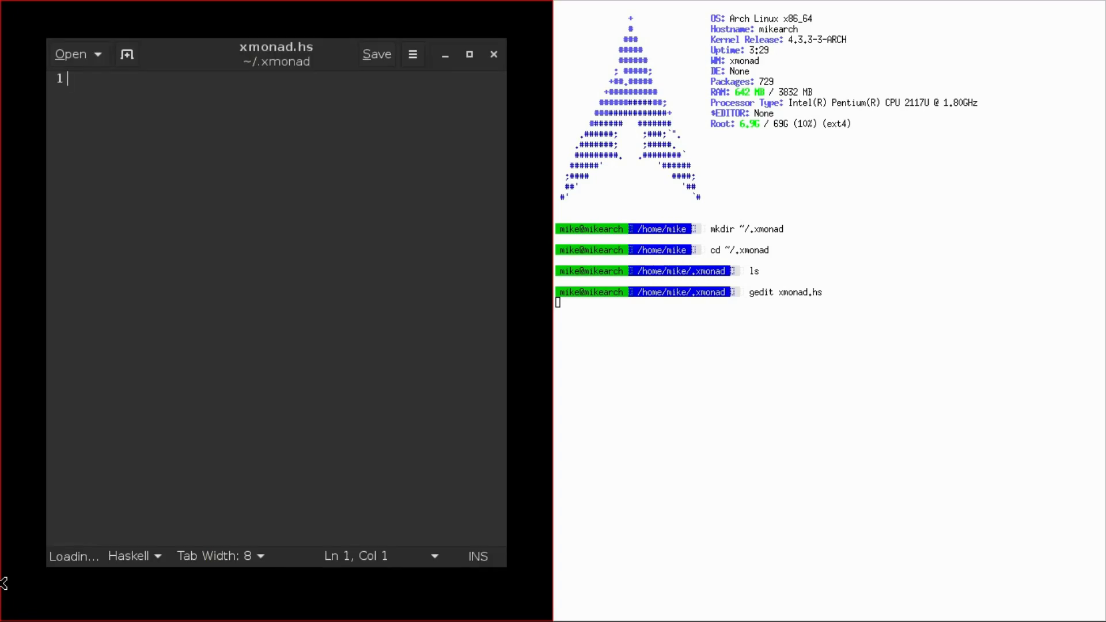
- Select the GitHub xmonad.hs code from line 1 through line 203 and copy it
key(alt+1)
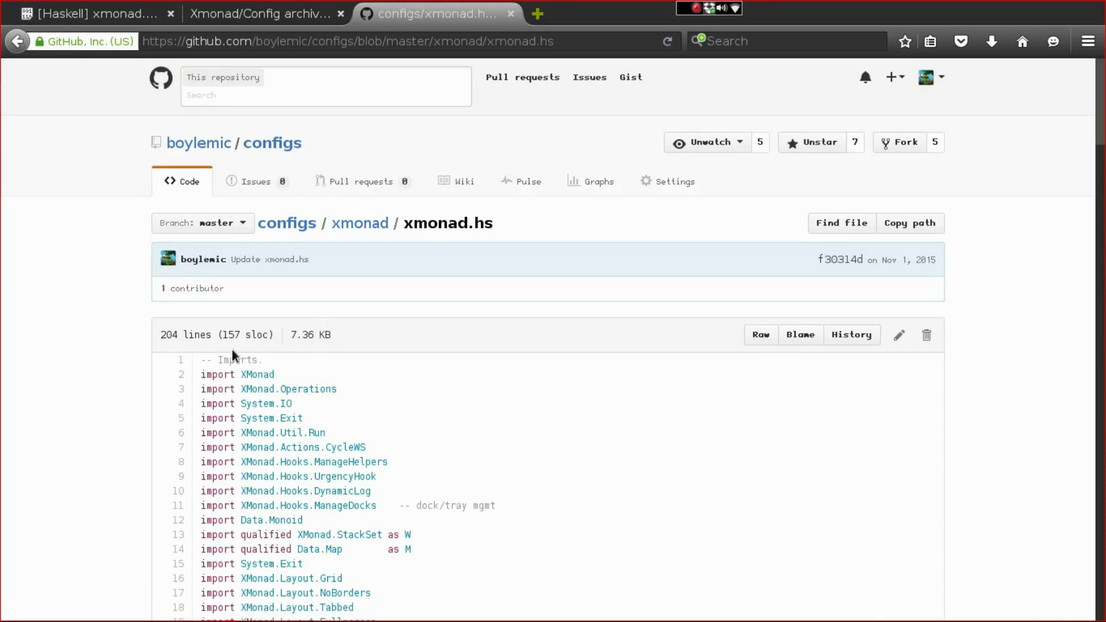
drag(202, 361, 375, 618)
scroll(375, 617, down, 18)
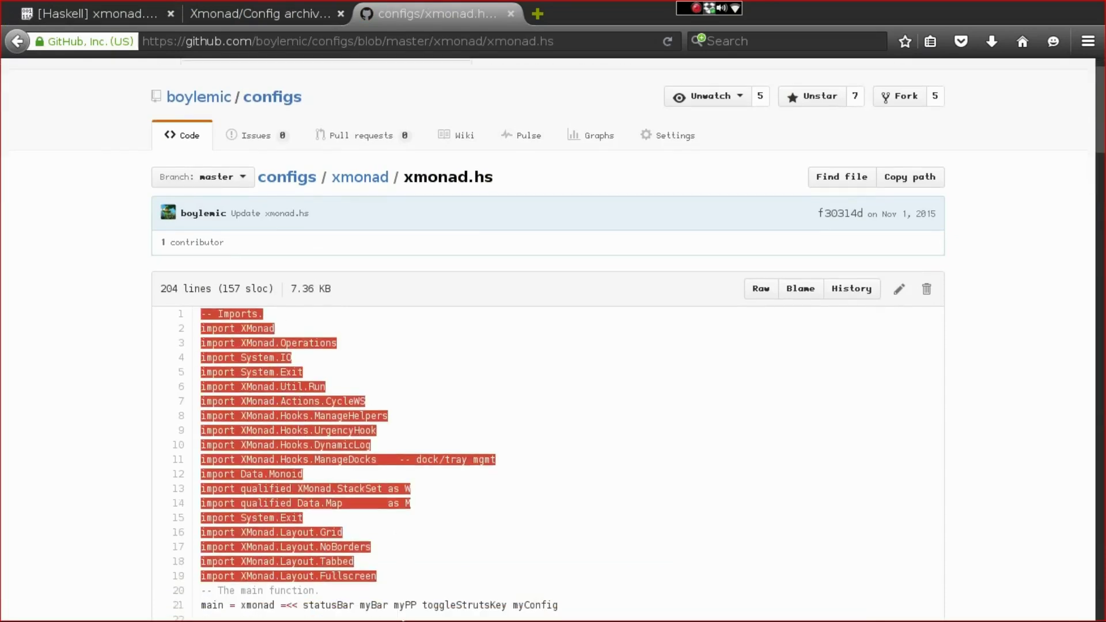
scroll(402, 620, down, 20)
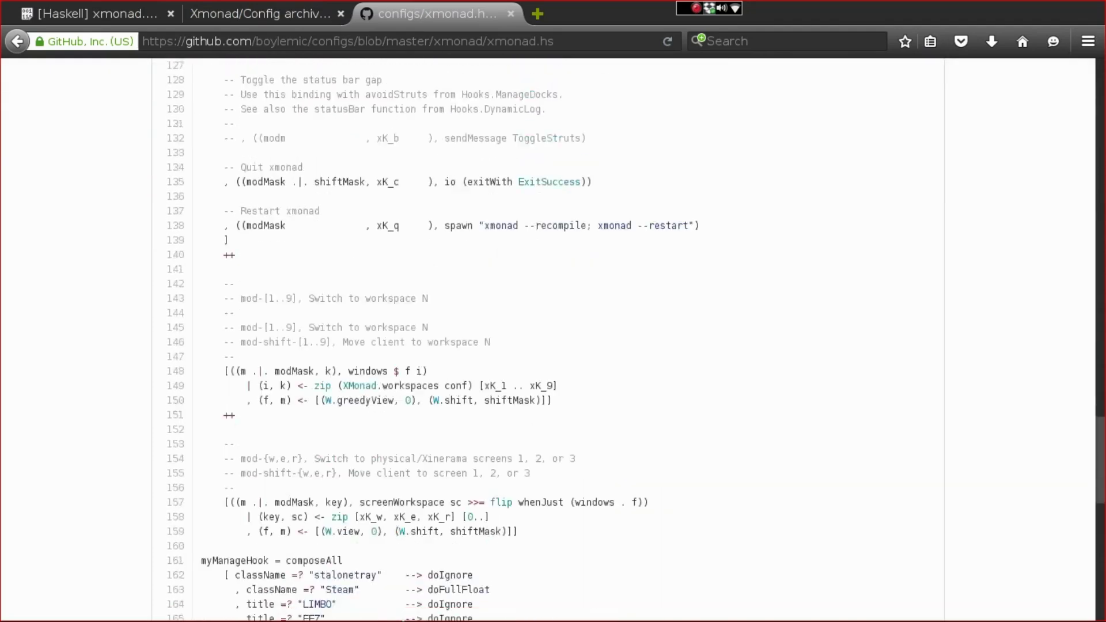
drag(403, 620, 354, 490)
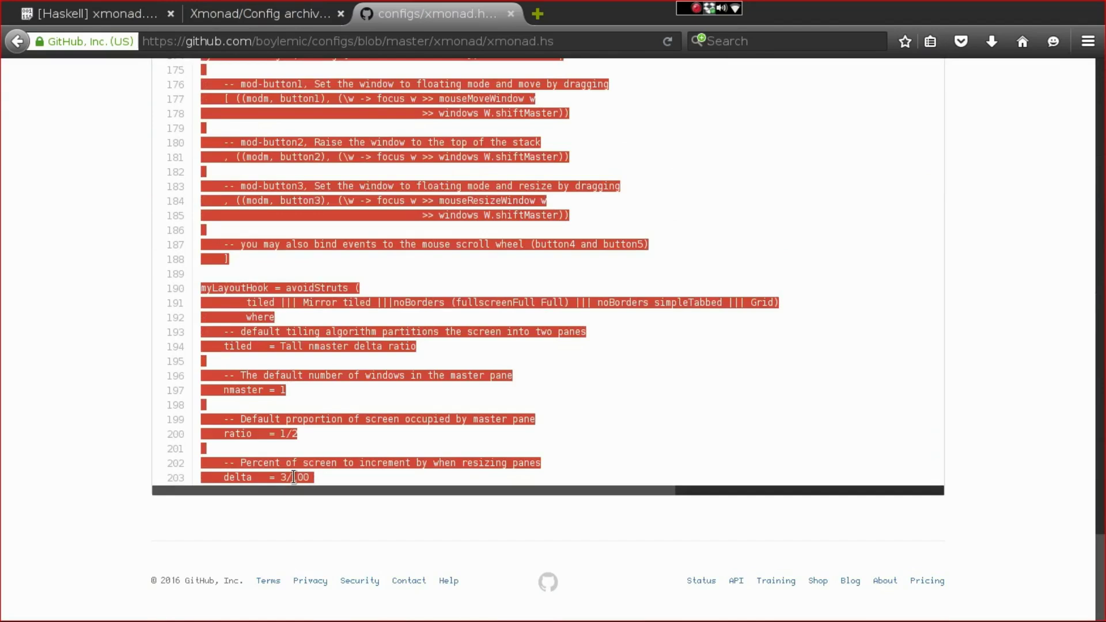
right_click(294, 477)
click(332, 487)
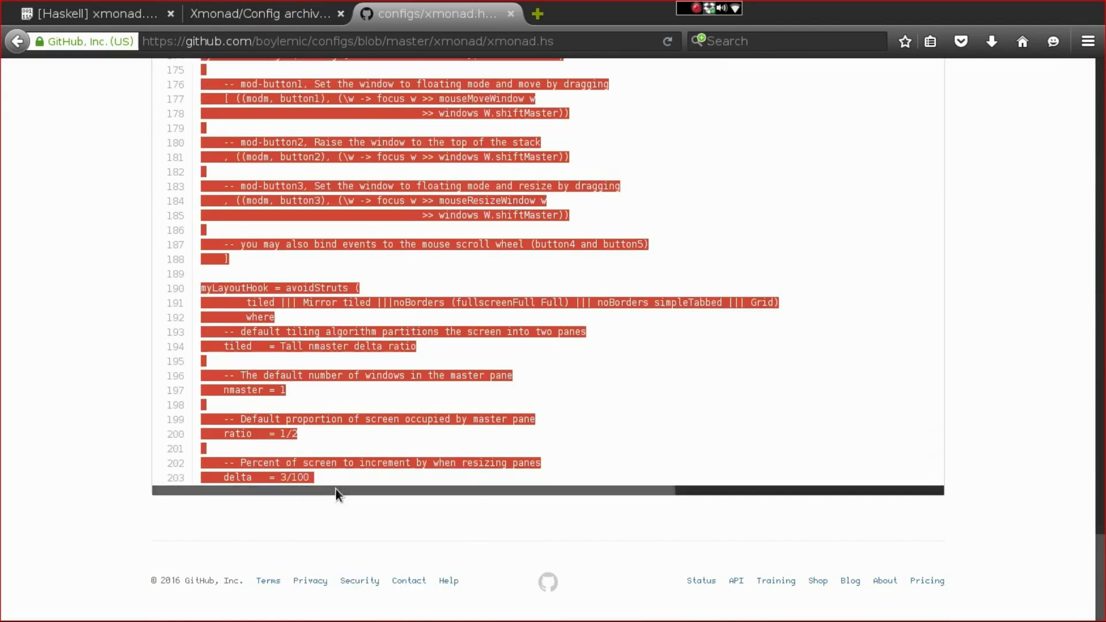
- Paste the copied config into the empty xmonad.hs in gedit
key(alt+2)
right_click(270, 378)
click(338, 477)
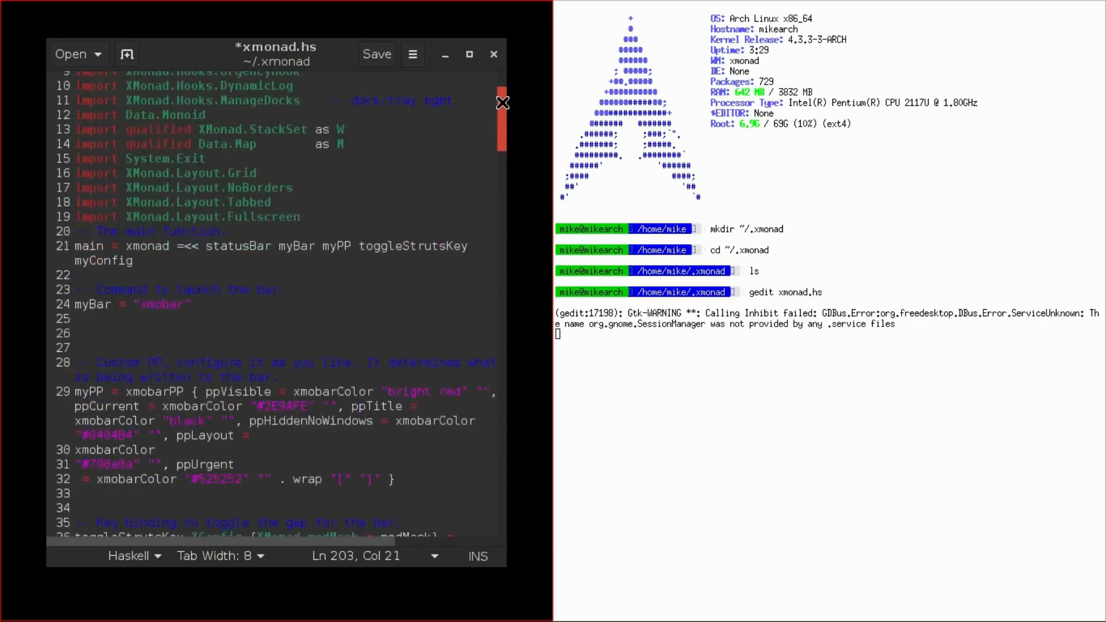
- Scroll through the pasted config to check it, then save xmonad.hs in ~/.xmonad
drag(501, 100, 501, 82)
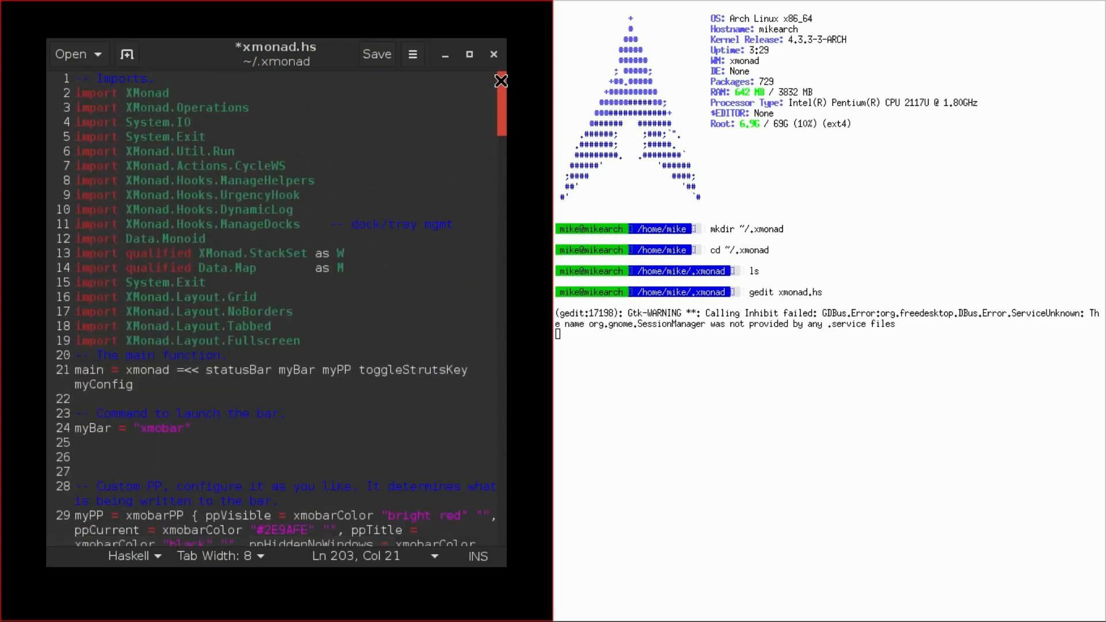
drag(501, 80, 503, 118)
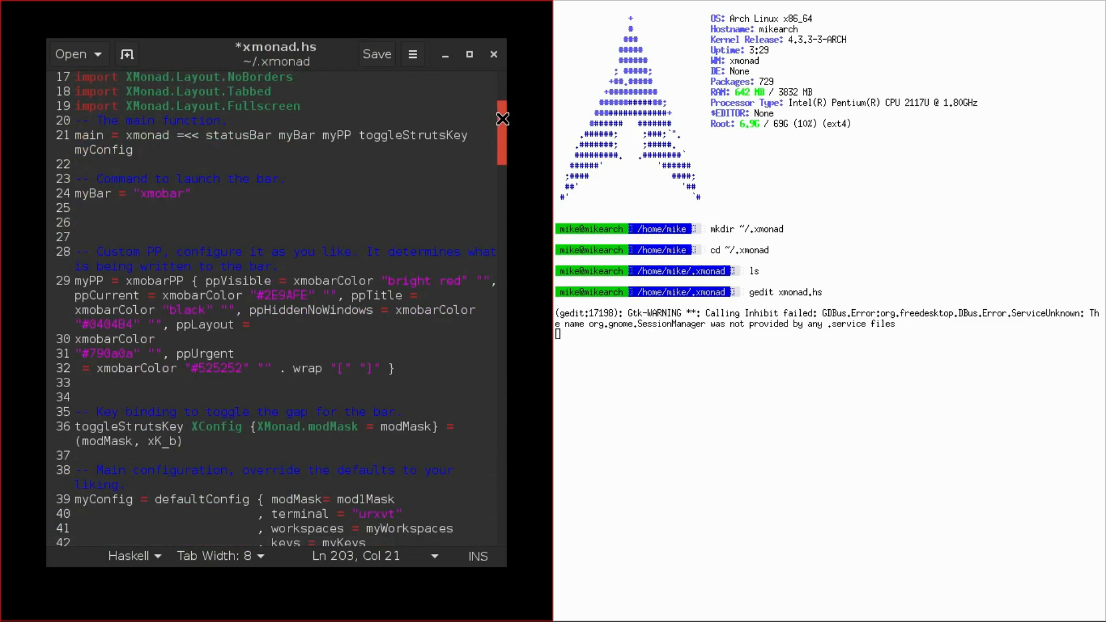
drag(503, 119, 502, 151)
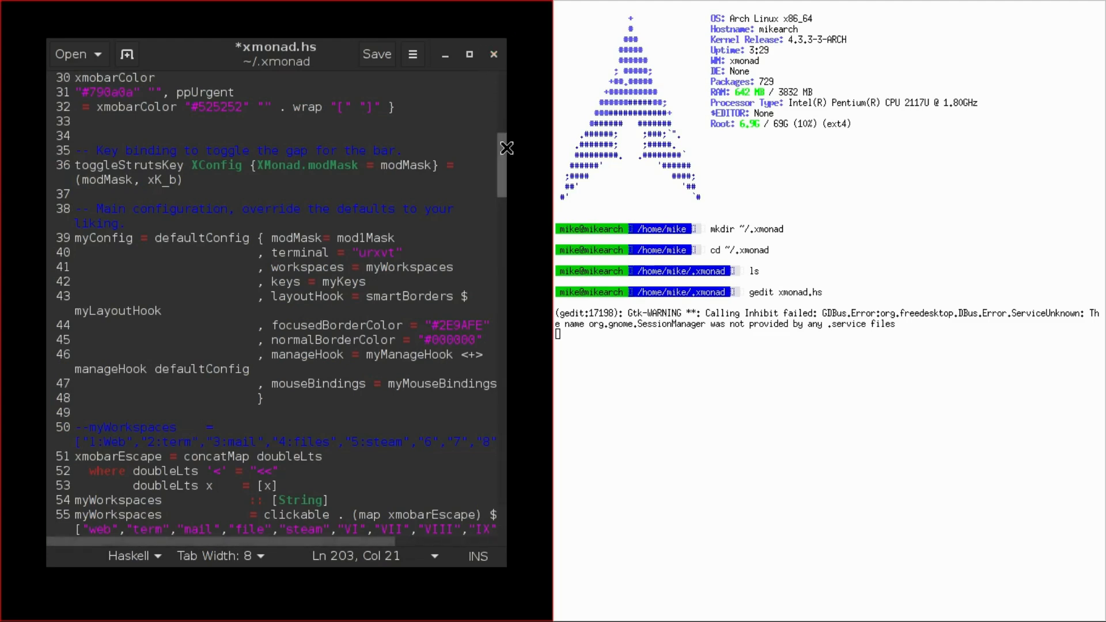
drag(503, 148, 500, 180)
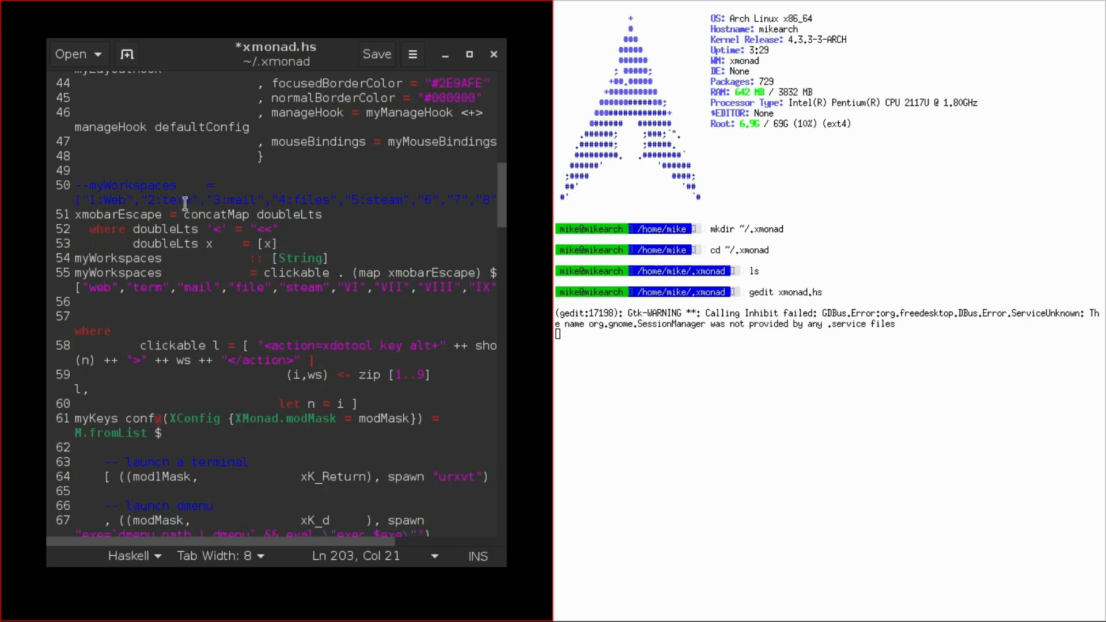
click(382, 54)
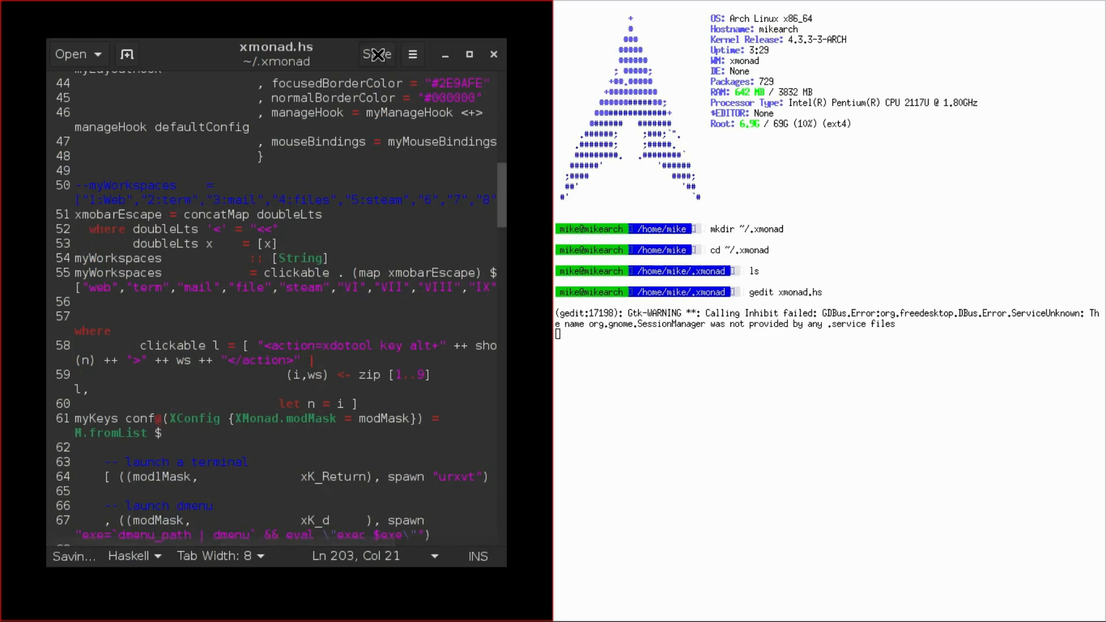
- Close gedit, restart xmonad with the new config, and go to workspace 1
click(496, 53)
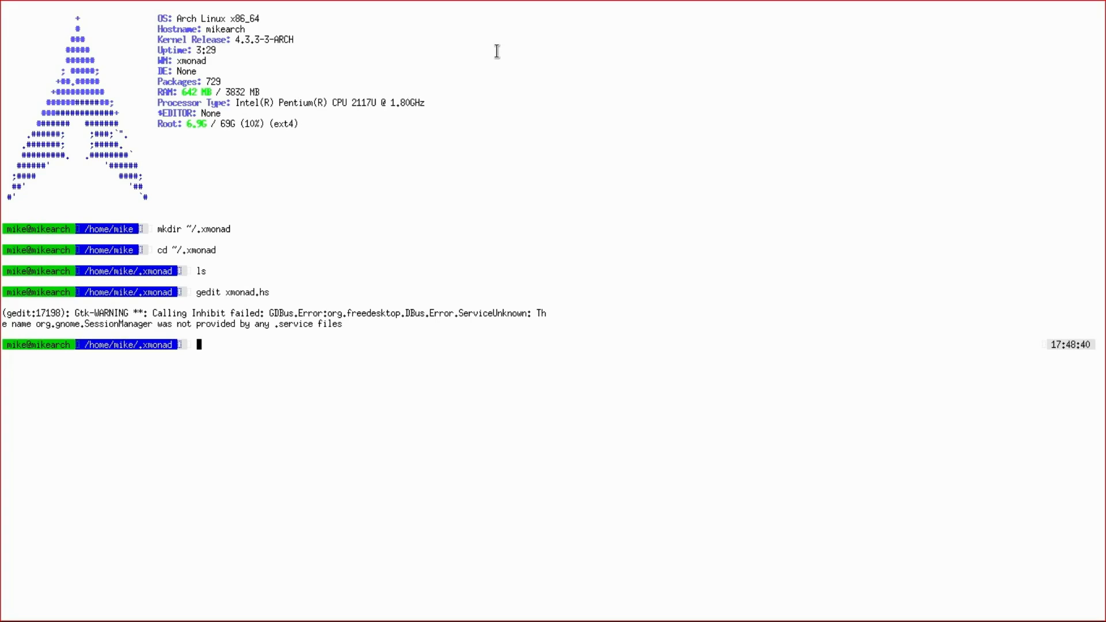
key(alt+q)
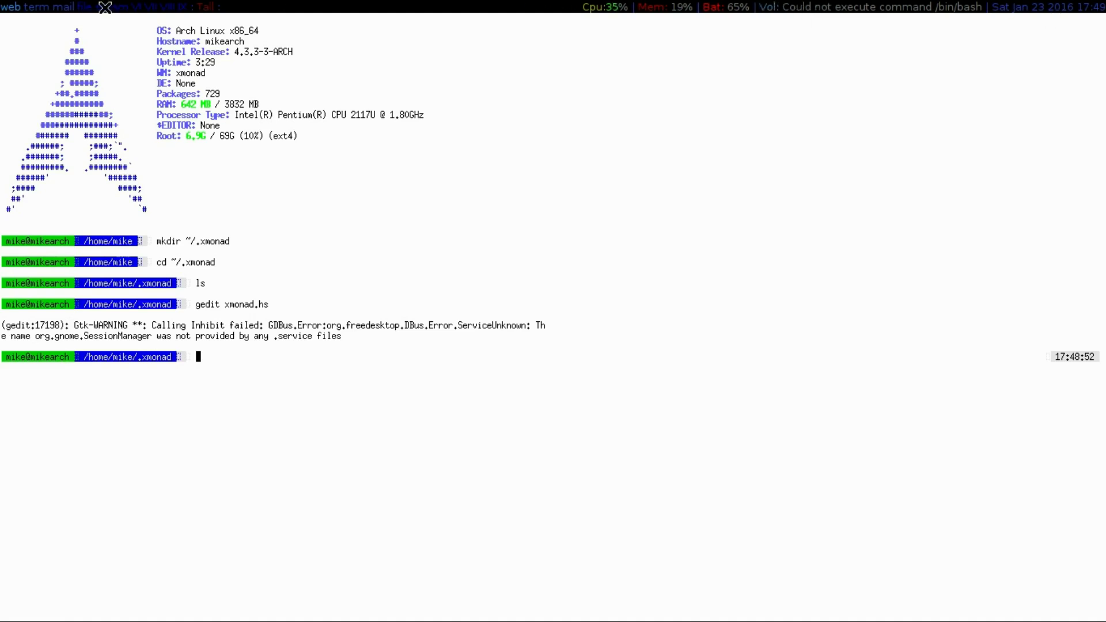
key(super+1)
- On an empty workspace, tile three terminals in Mirror Tall, close them, and return to workspace 1
click(39, 9)
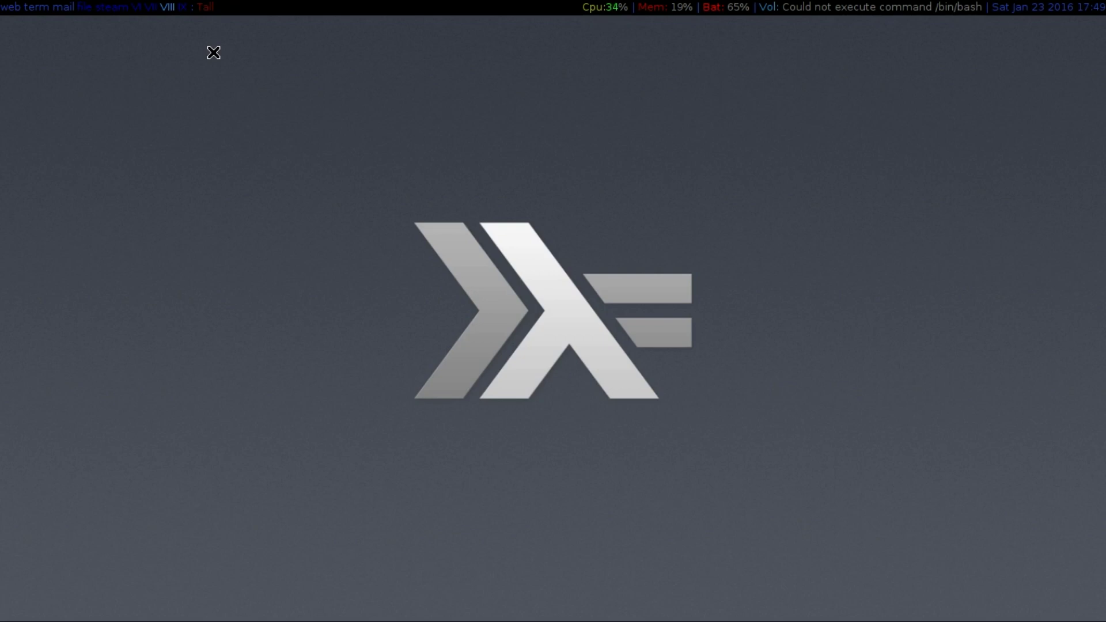
key(alt+space)
key(alt+space)
key(alt+space)
key(alt+space)
key(alt+shift+Return)
key(alt+shift+Return)
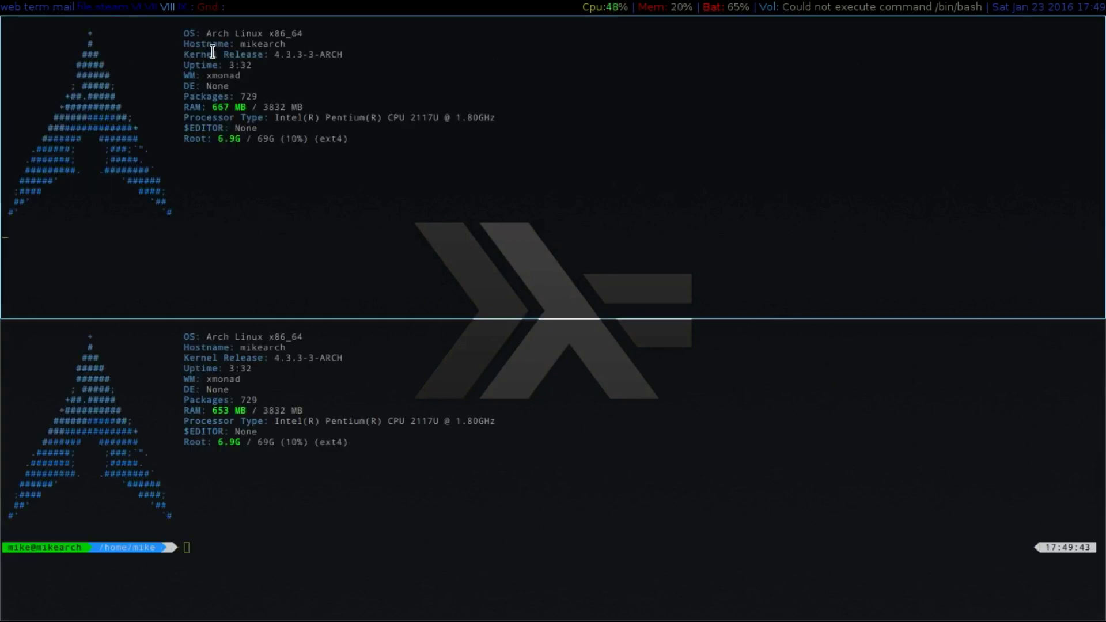
key(alt+shift+Return)
key(alt+shift+Return)
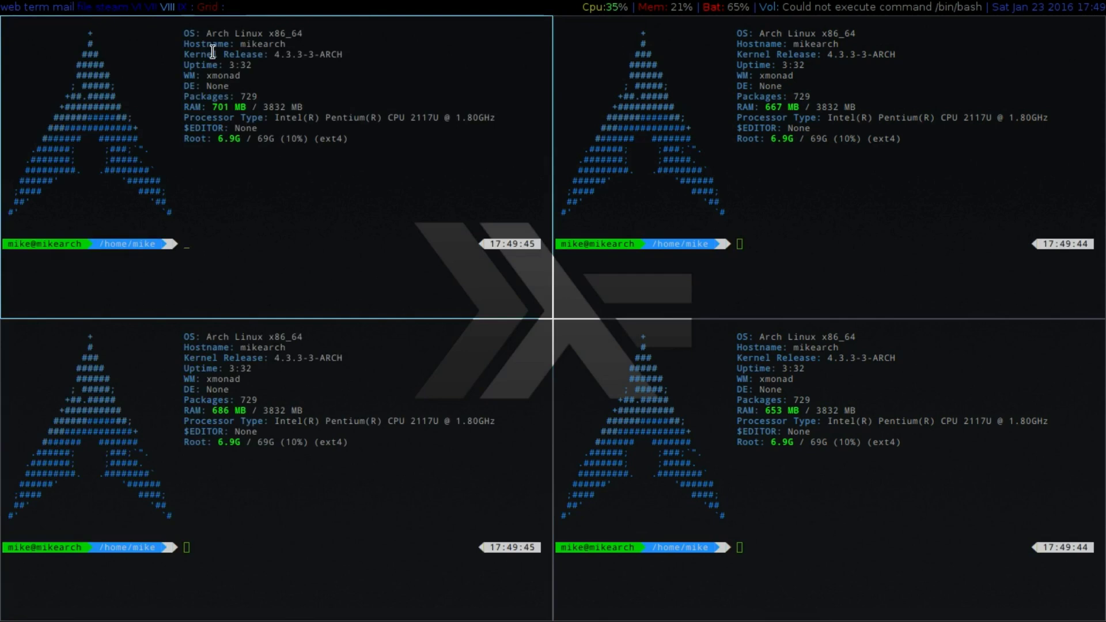
key(alt+shift+Return)
key(alt+shift+Return)
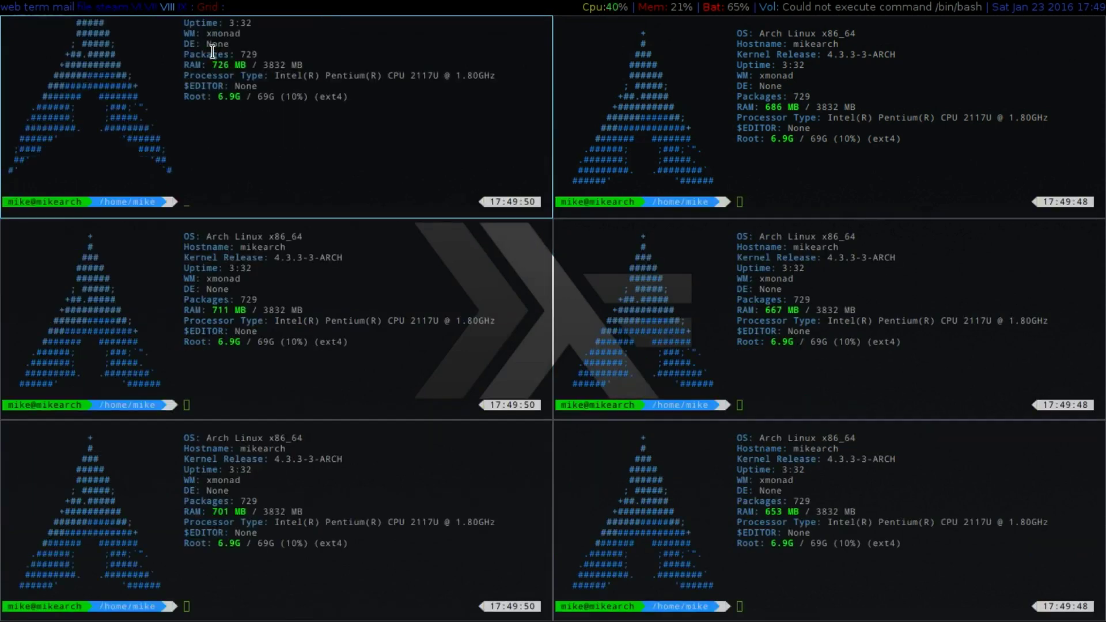
key(alt+shift+c)
key(alt+shift+c)
key(alt+shift+c)
key(alt+shift+c)
key(alt+shift+c)
key(alt+shift+c)
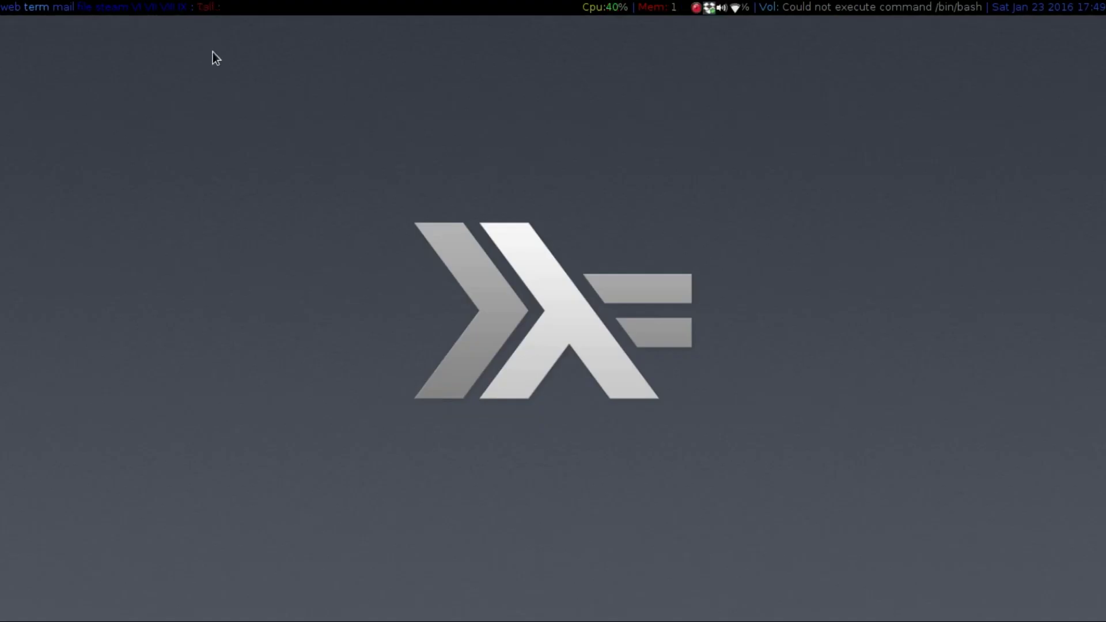
key(alt+1)
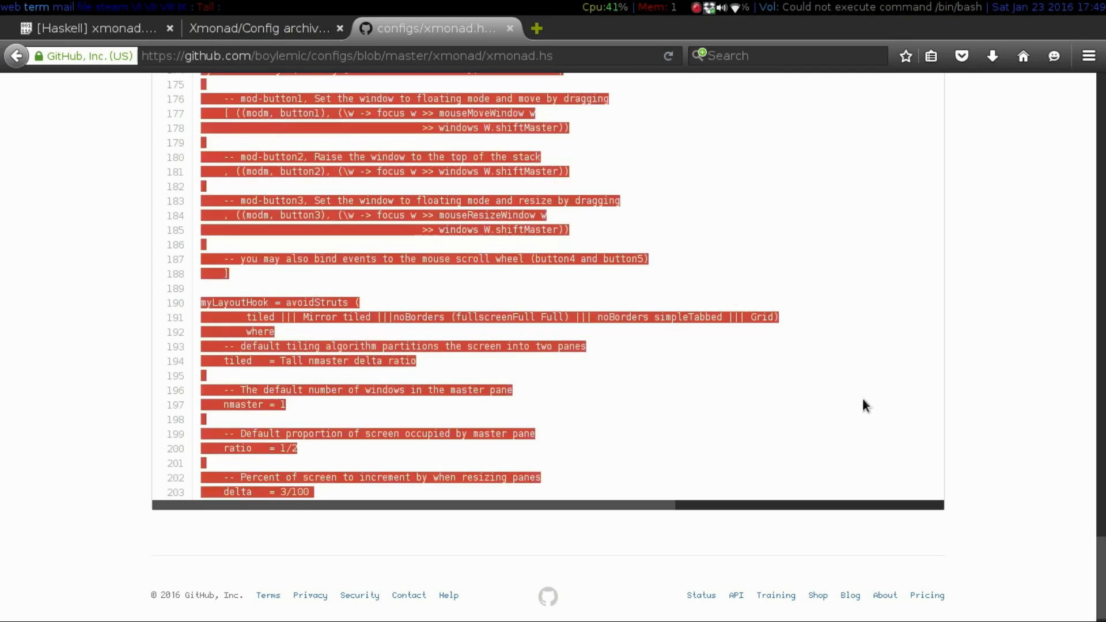
- Deselect the code, highlight xmonad.hs lines 148–156, then scroll back to the top
click(863, 400)
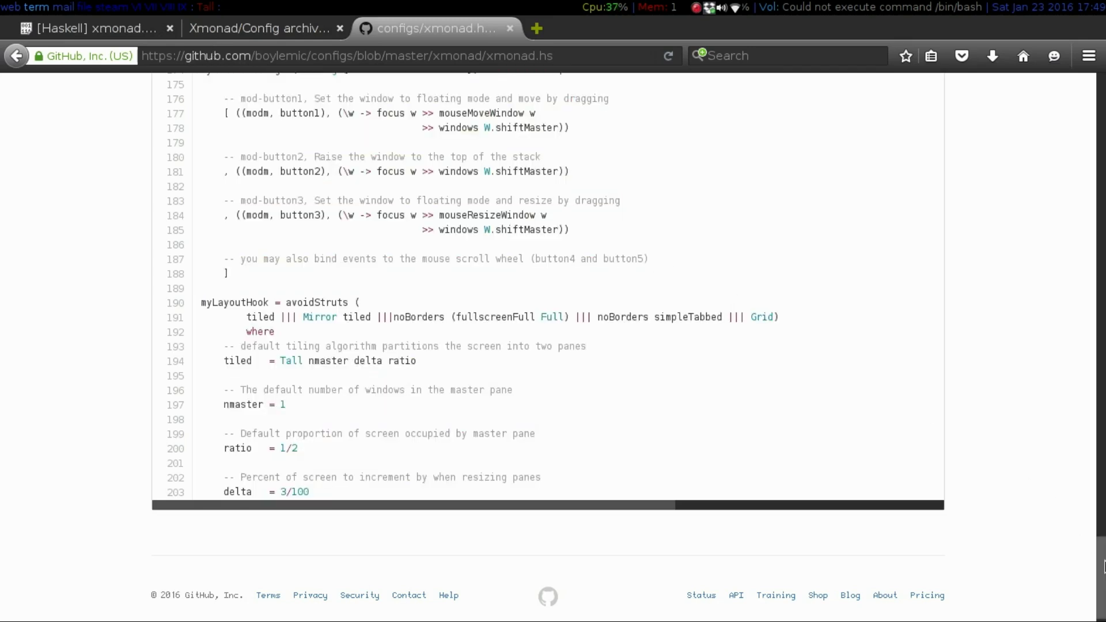
drag(1103, 569, 1062, 444)
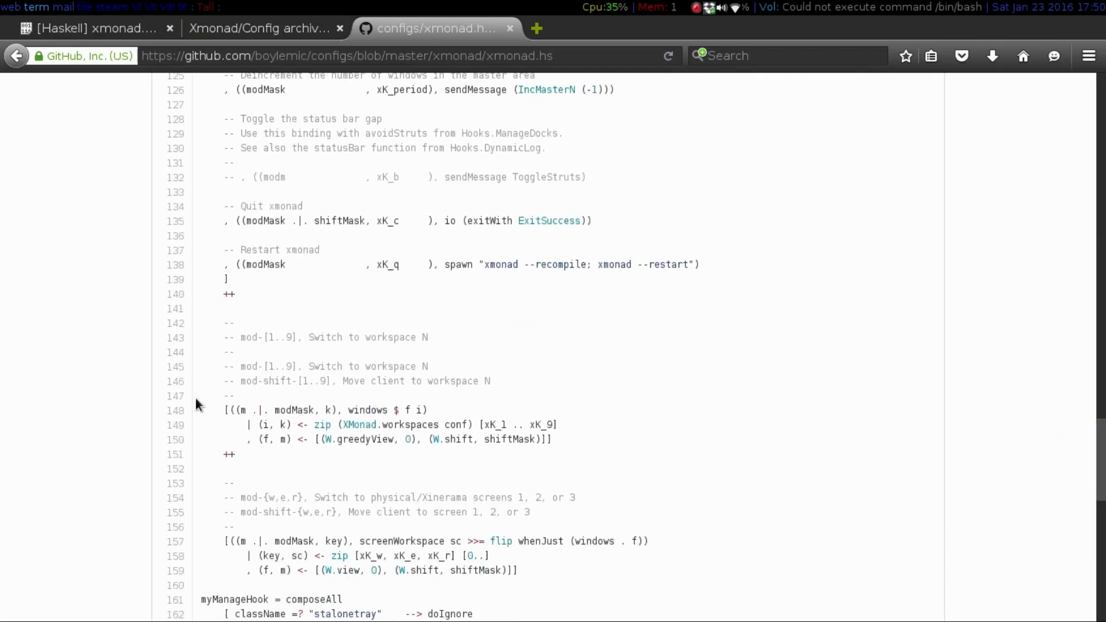
drag(275, 410, 611, 530)
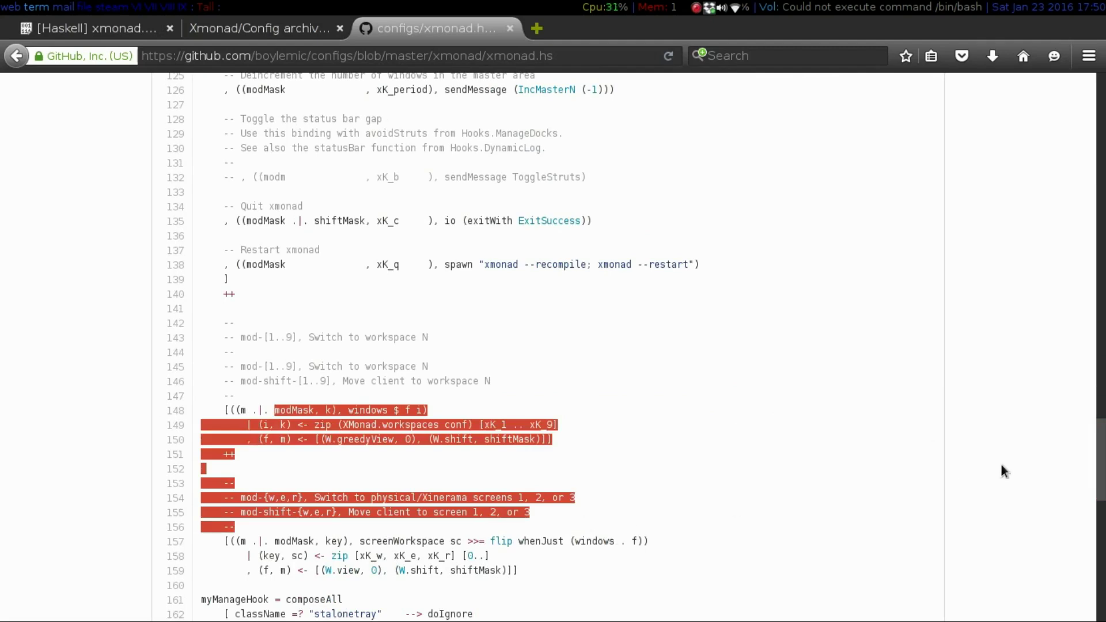
drag(1101, 438, 1100, 85)
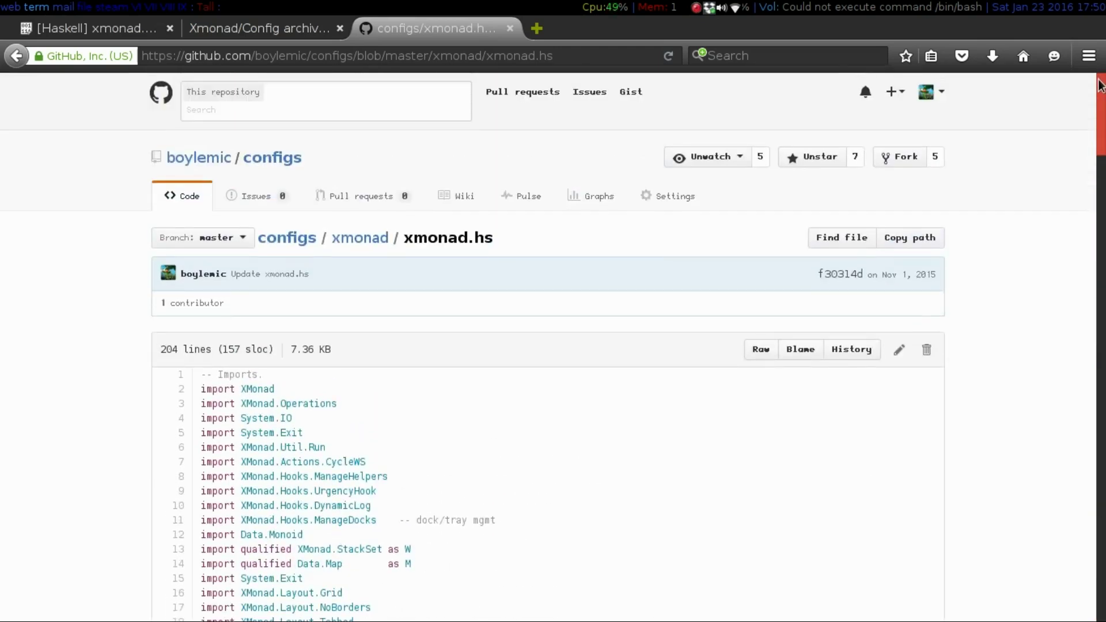